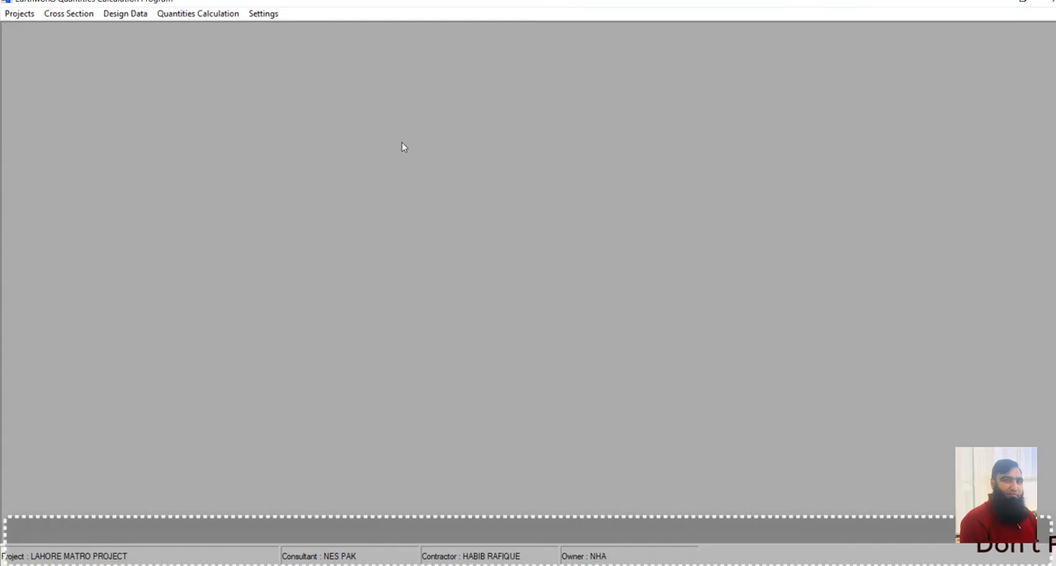
View the Road Section entry form, close it, and open the Ground Section form.
left_click(55, 17)
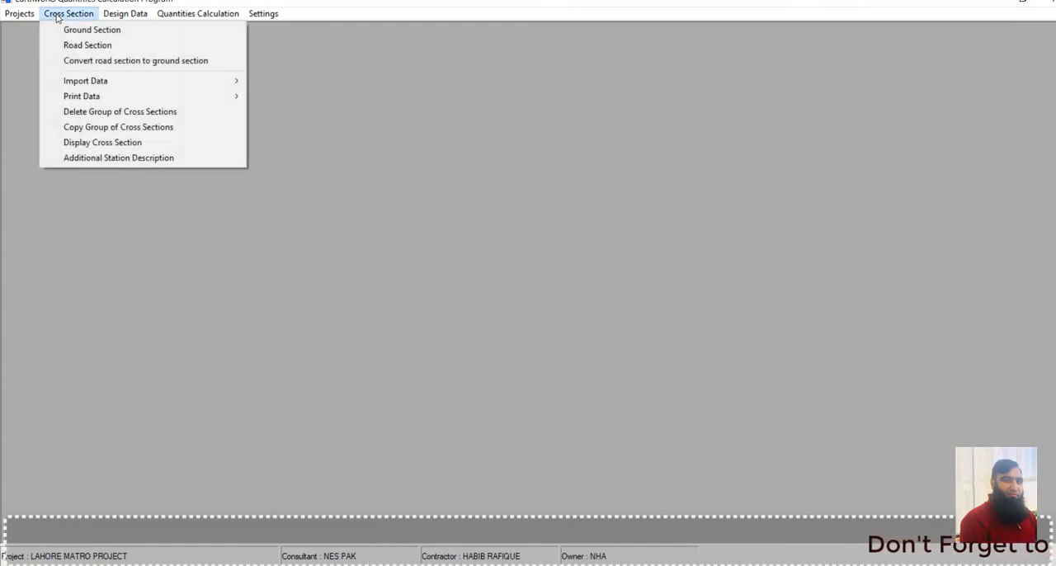
mouse_move(99, 80)
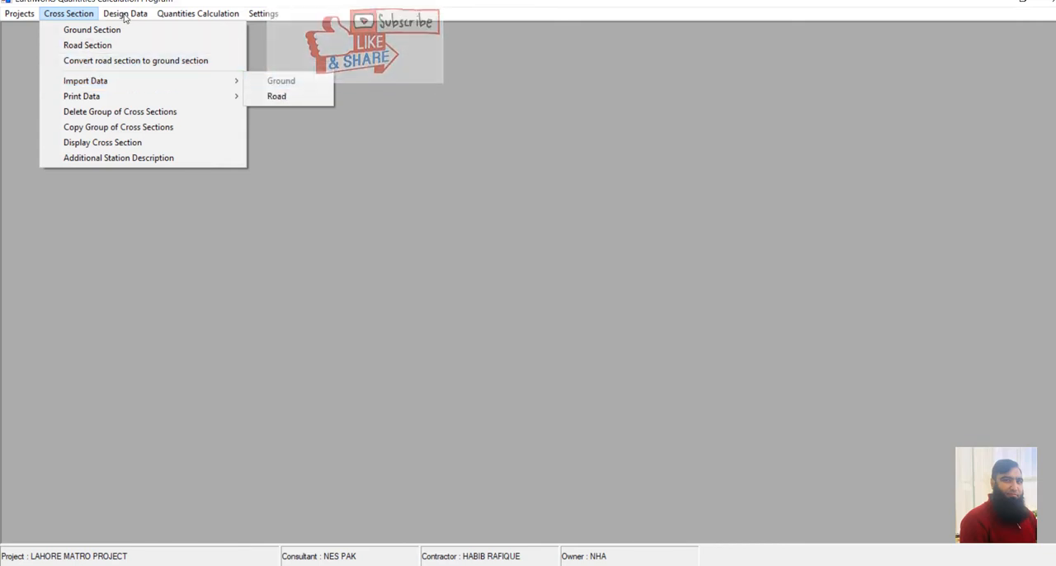
left_click(92, 47)
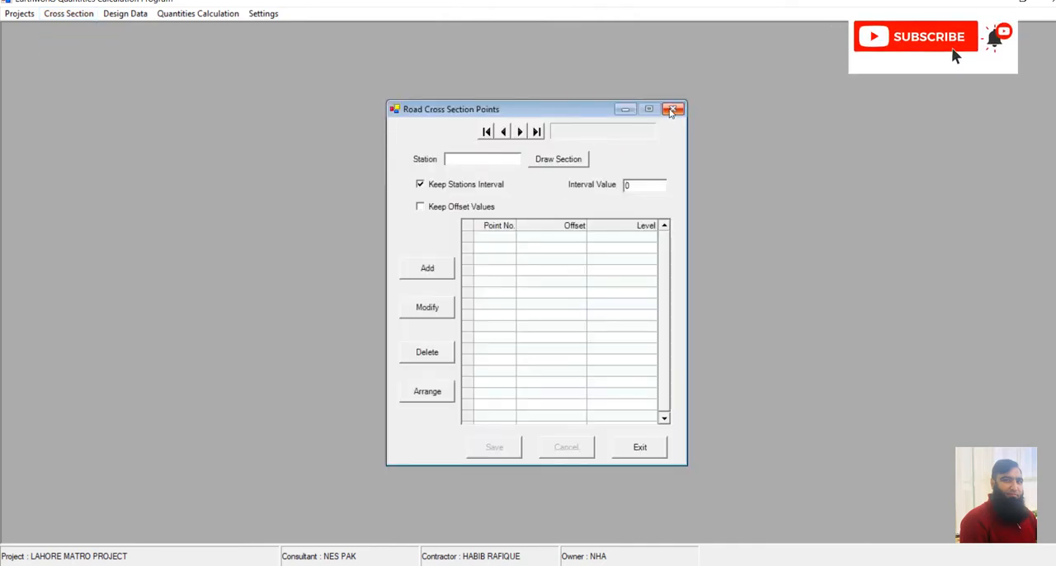
left_click(670, 110)
left_click(74, 13)
left_click(92, 30)
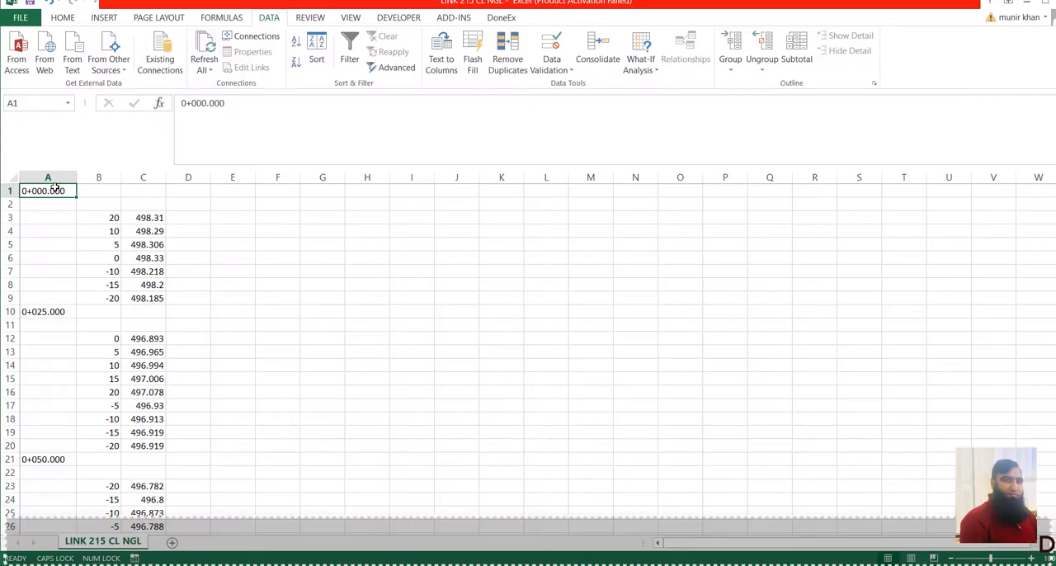
Select the station column A and check its cell number format without changing it.
left_click(49, 174)
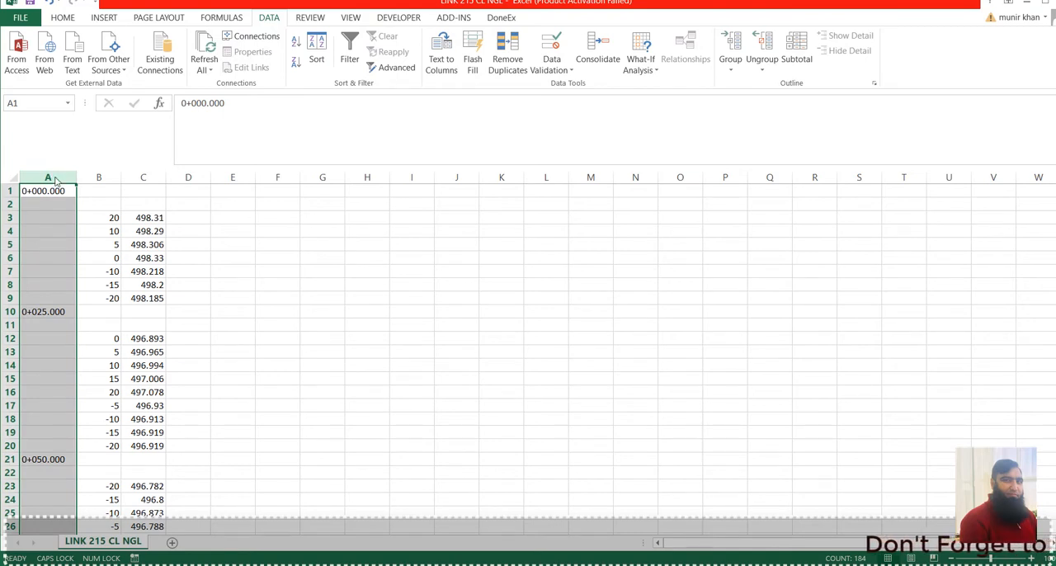
key("ctrl+1")
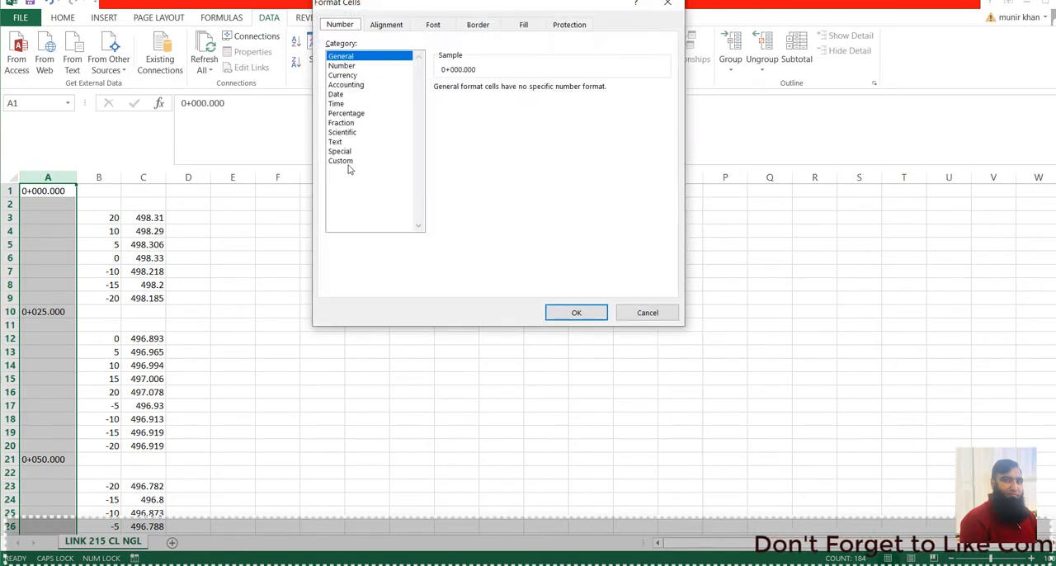
left_click(625, 314)
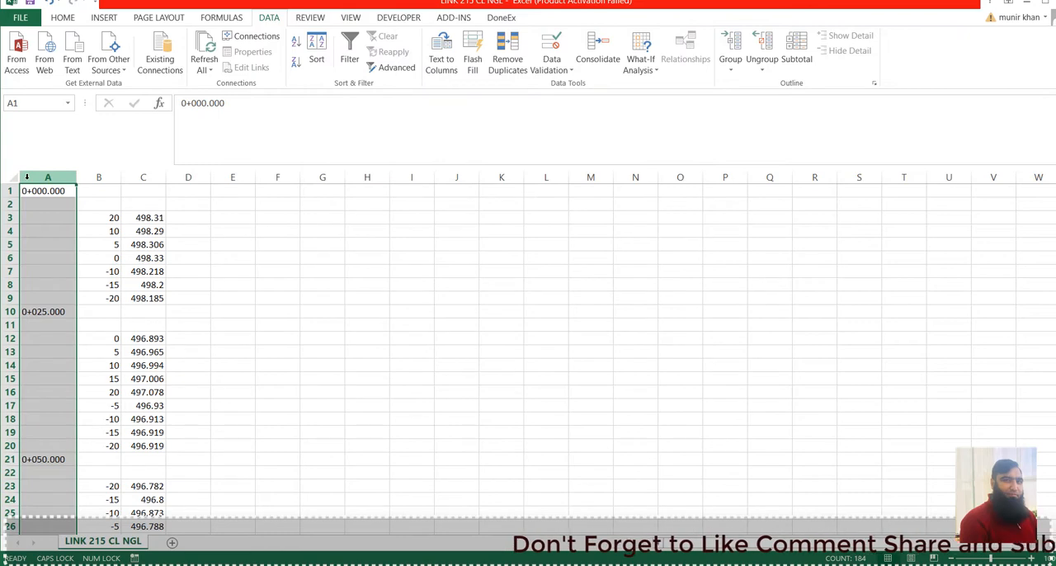
key("ctrl+1")
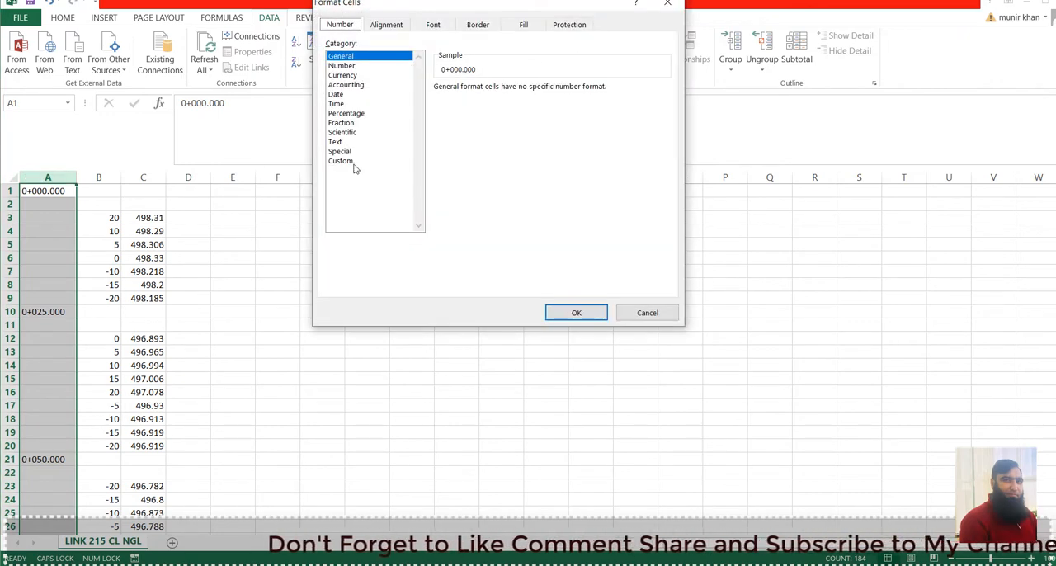
left_click(648, 312)
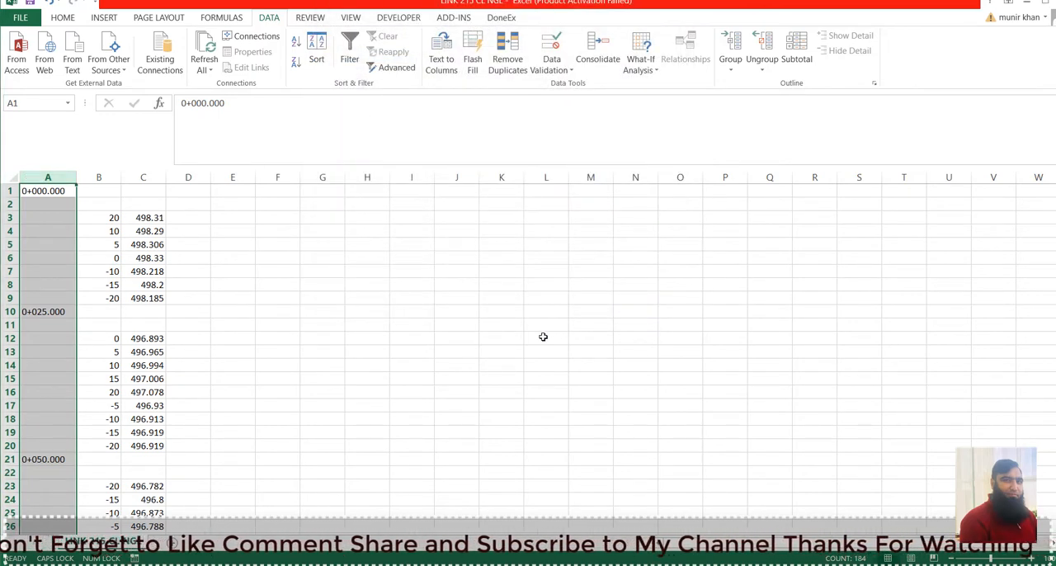
Remove every "+" from the station values in column A by replacing all occurrences with nothing.
key("ctrl+h")
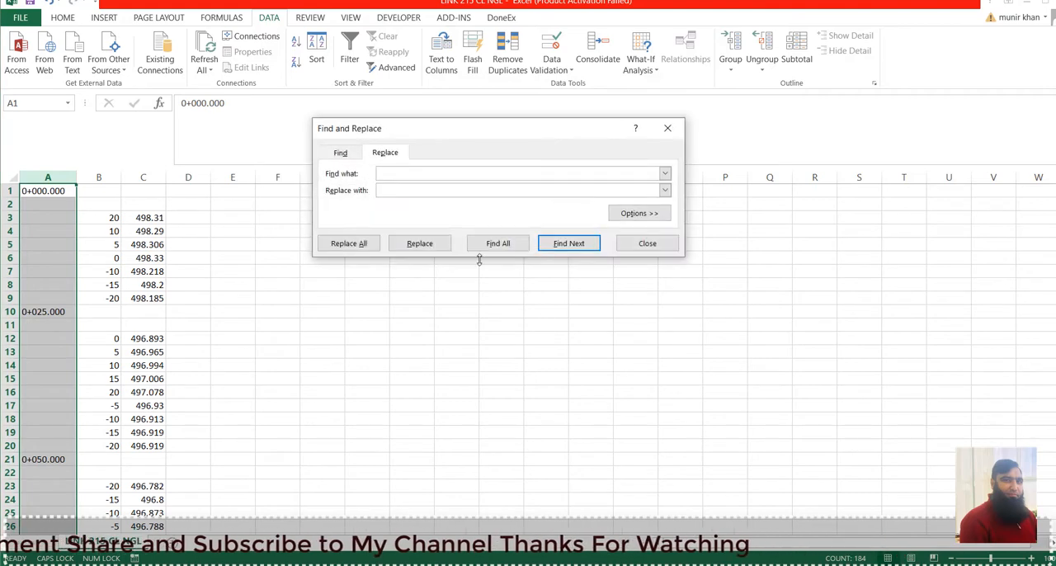
type("+")
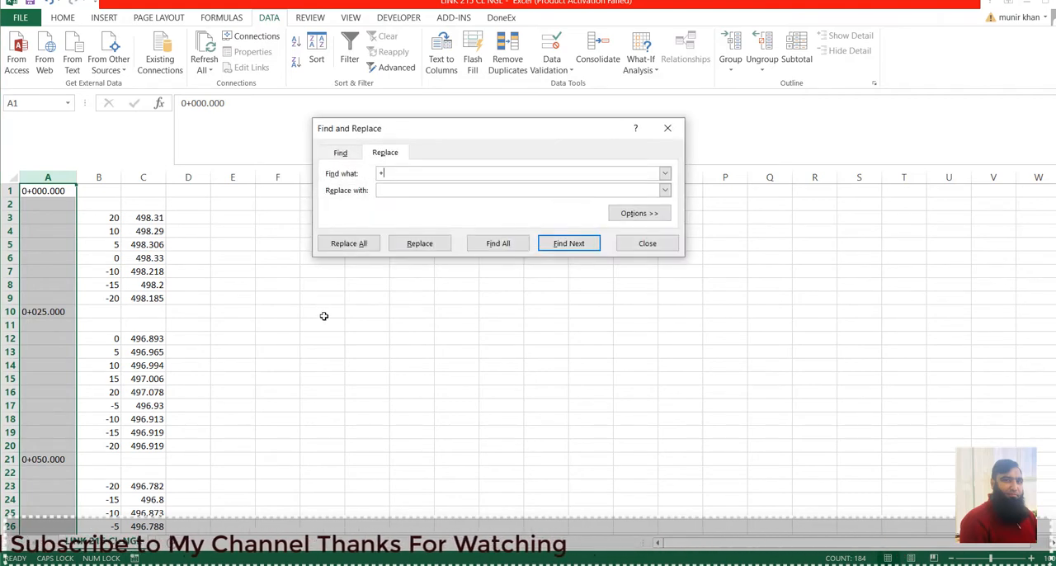
left_click(357, 244)
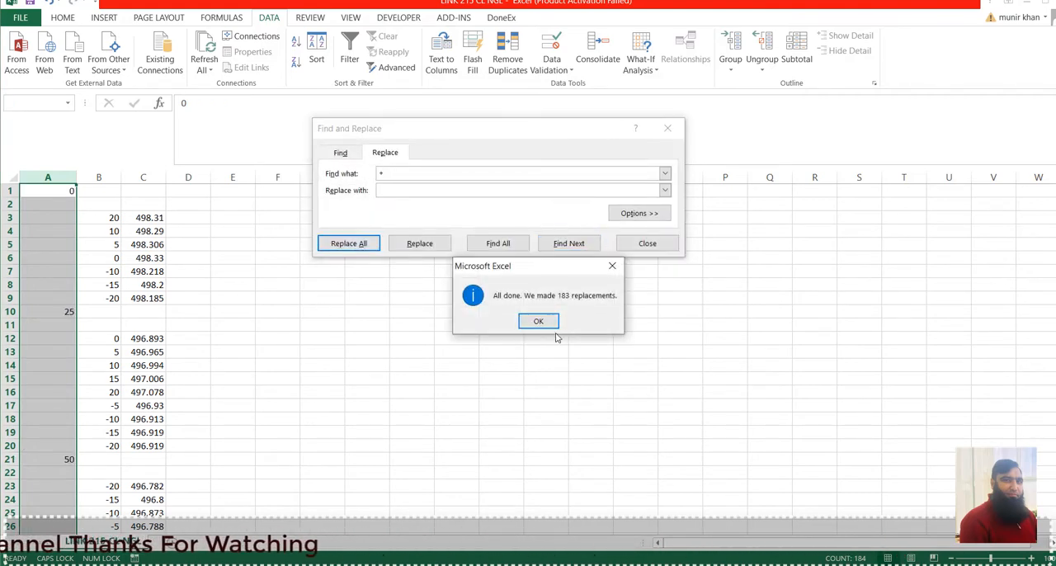
left_click(540, 324)
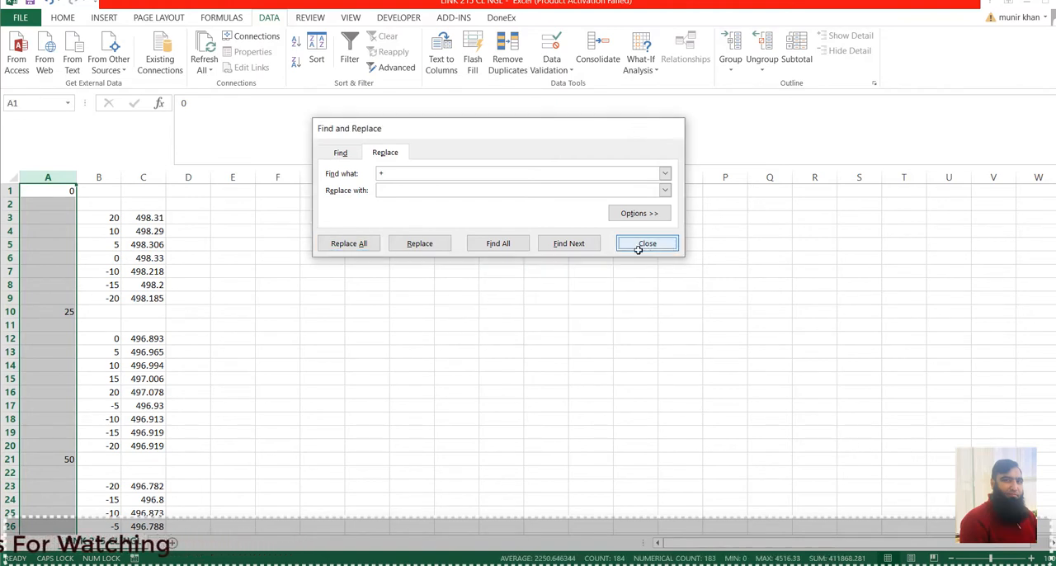
left_click(638, 245)
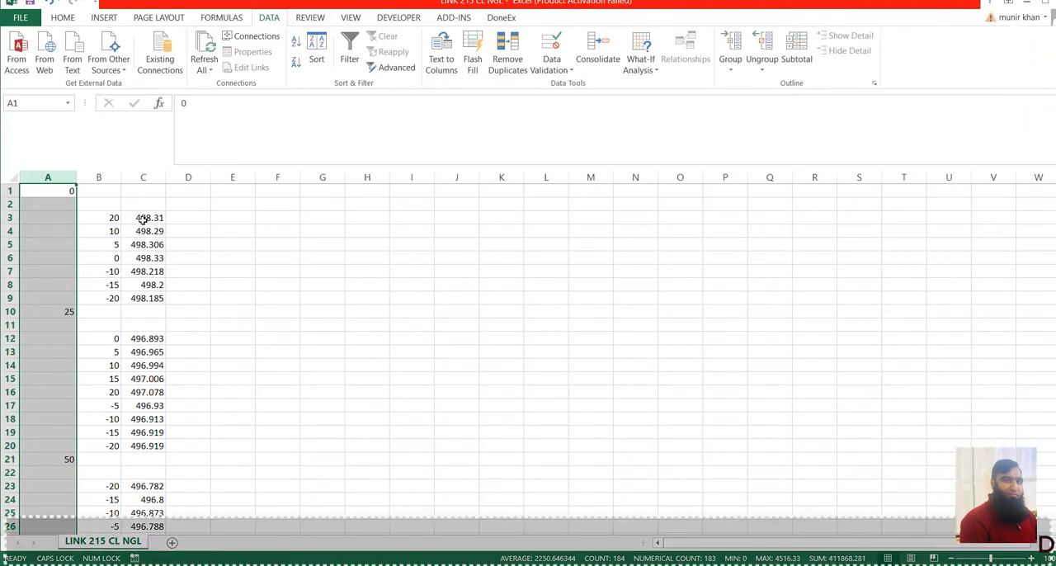
Review the data layout: the stations in column A, blank row 2, and the first station's offsets and levels in B3:C9.
left_click_drag(112, 217, 137, 281)
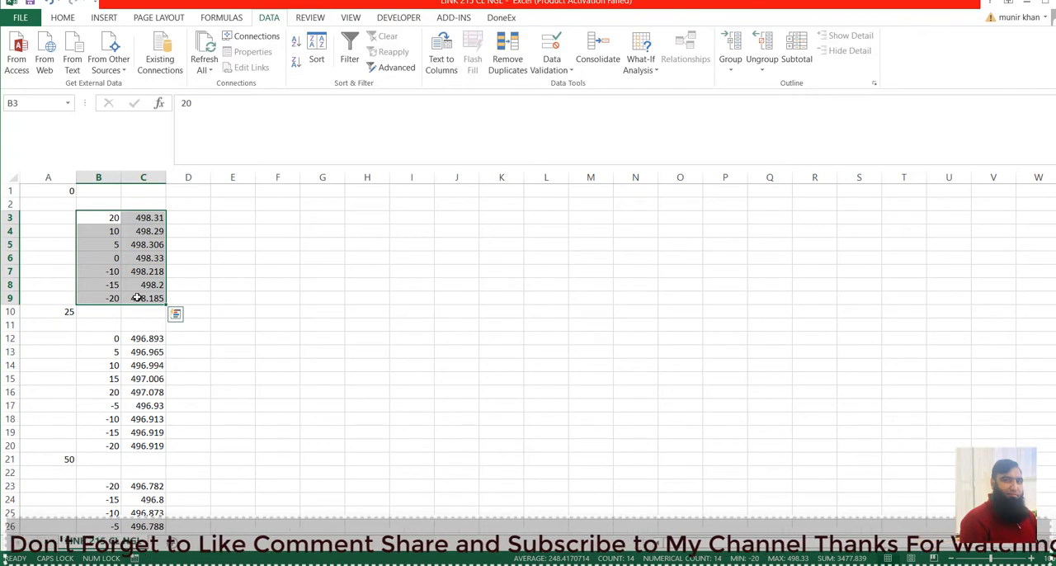
left_click(55, 189)
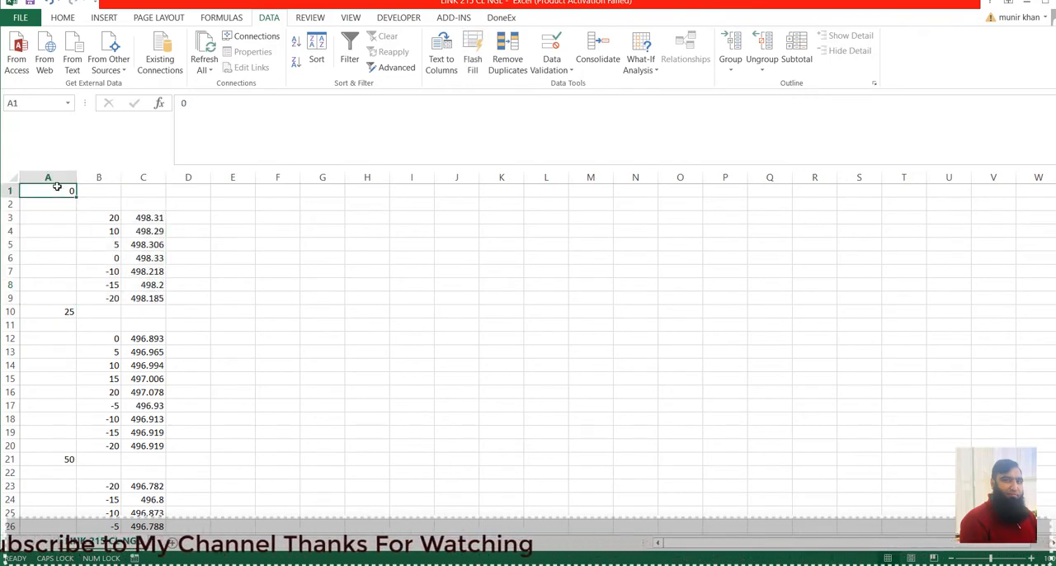
left_click(60, 176)
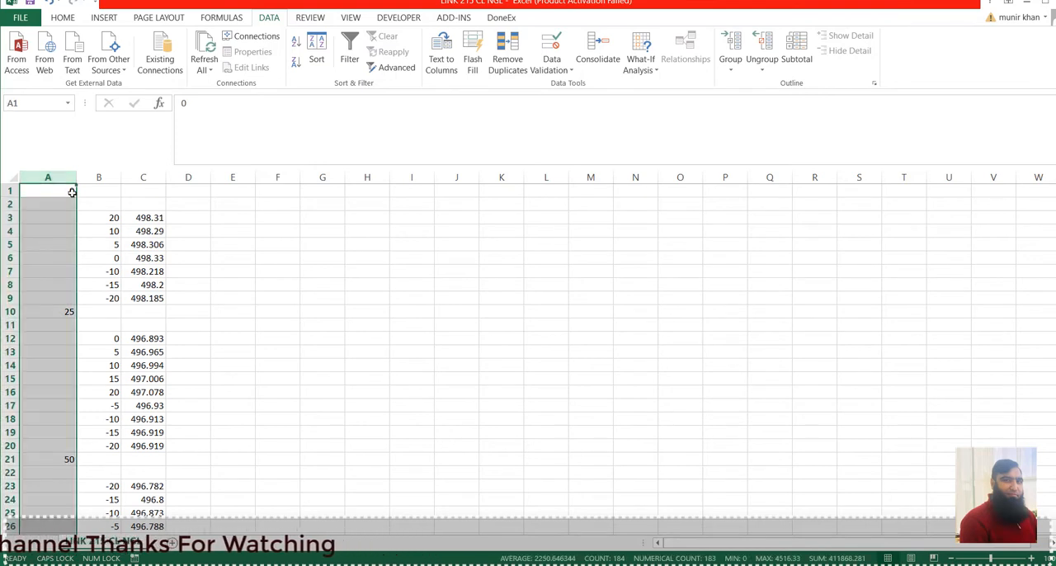
left_click(67, 189)
left_click_drag(6, 203, 166, 200)
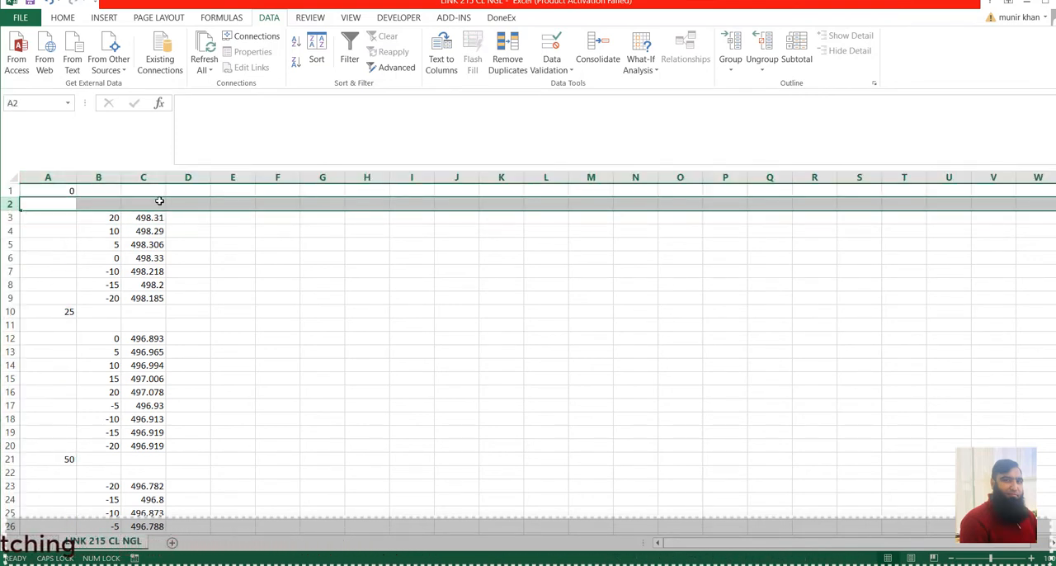
left_click(64, 174)
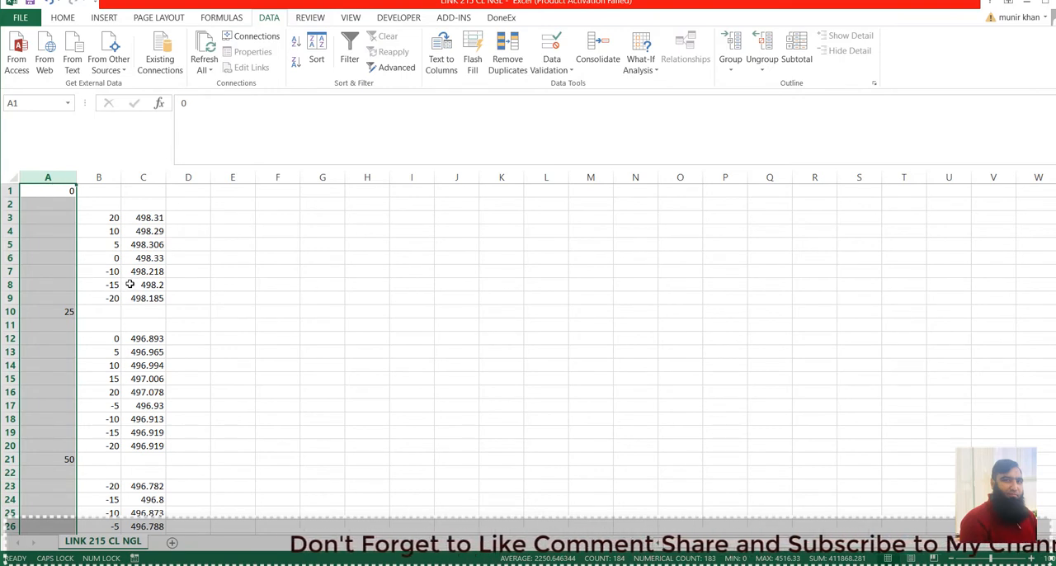
left_click(62, 190)
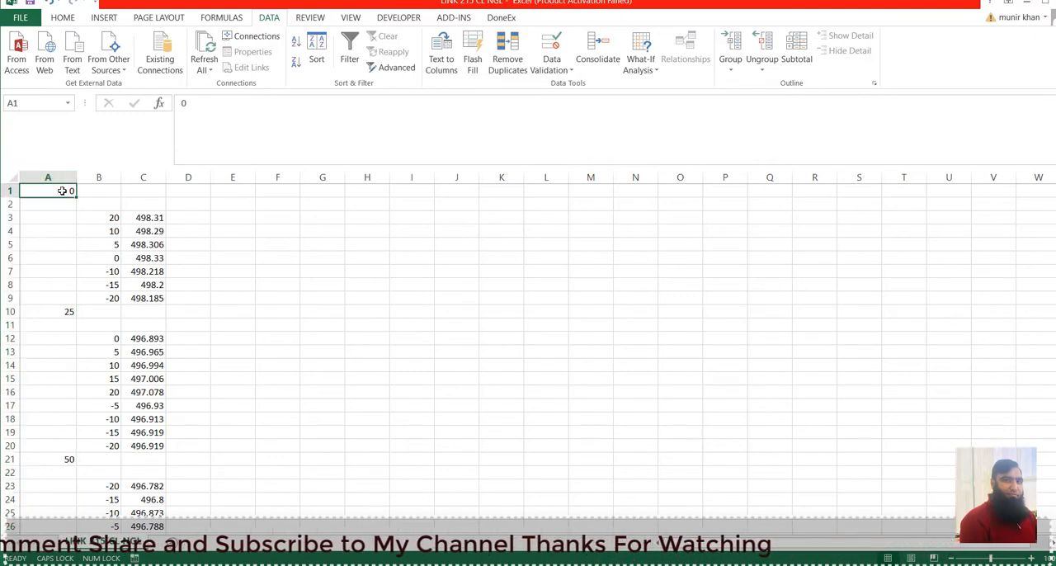
Apply the custom number format 0+000.00 to the station values in column A.
left_click(48, 175)
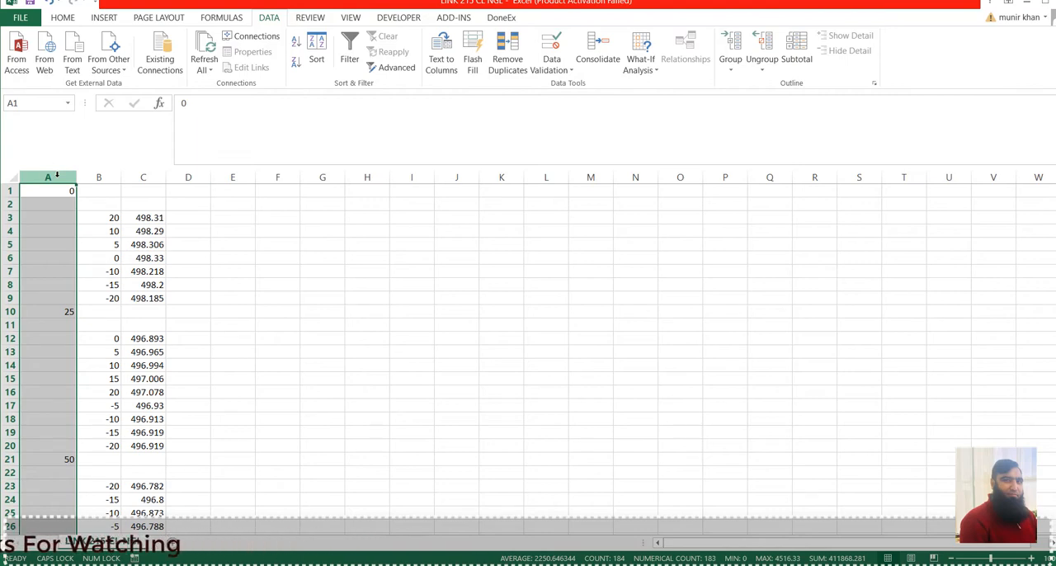
key("ctrl+1")
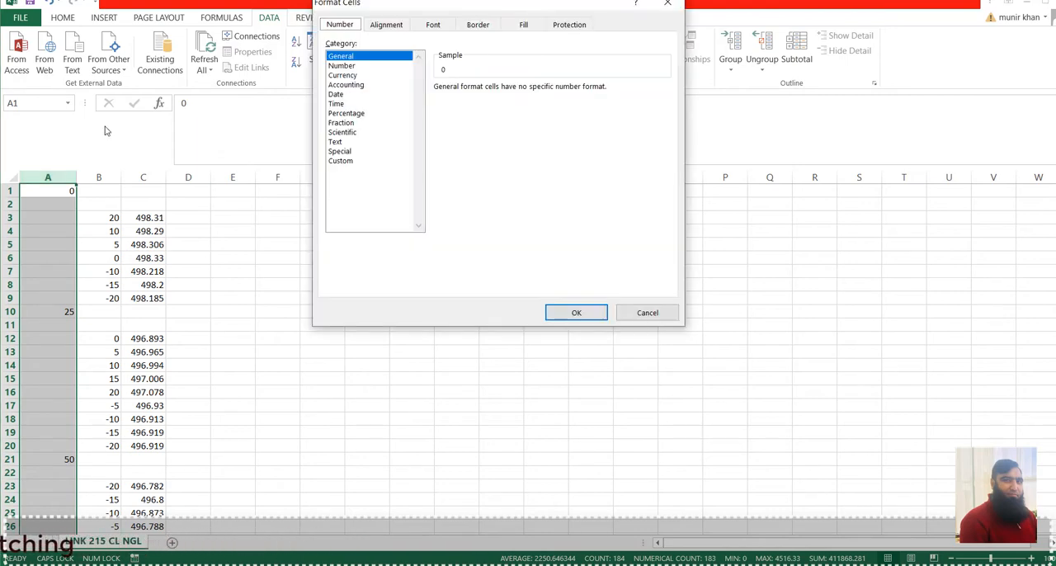
left_click(340, 161)
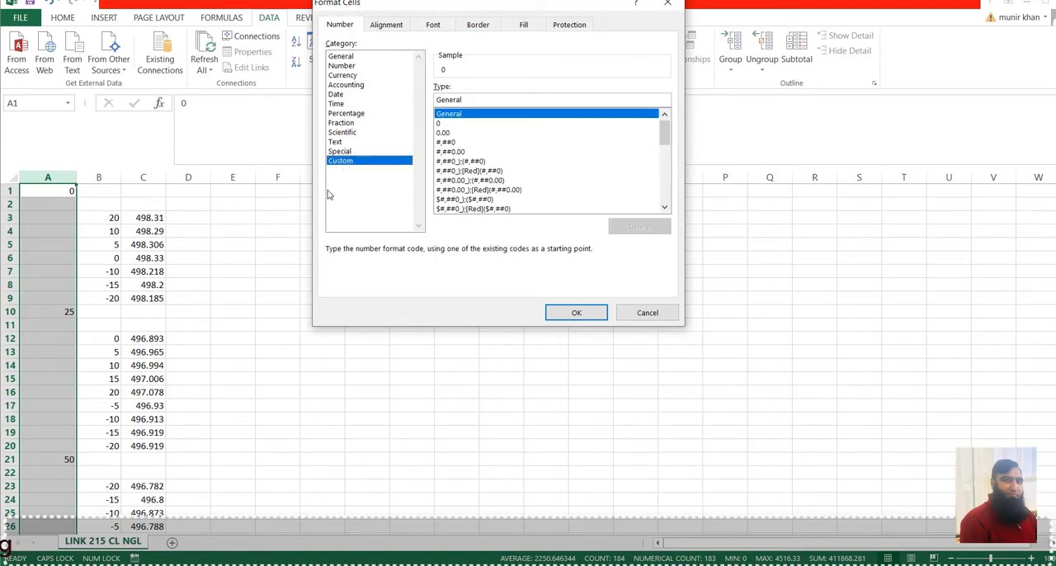
left_click(443, 123)
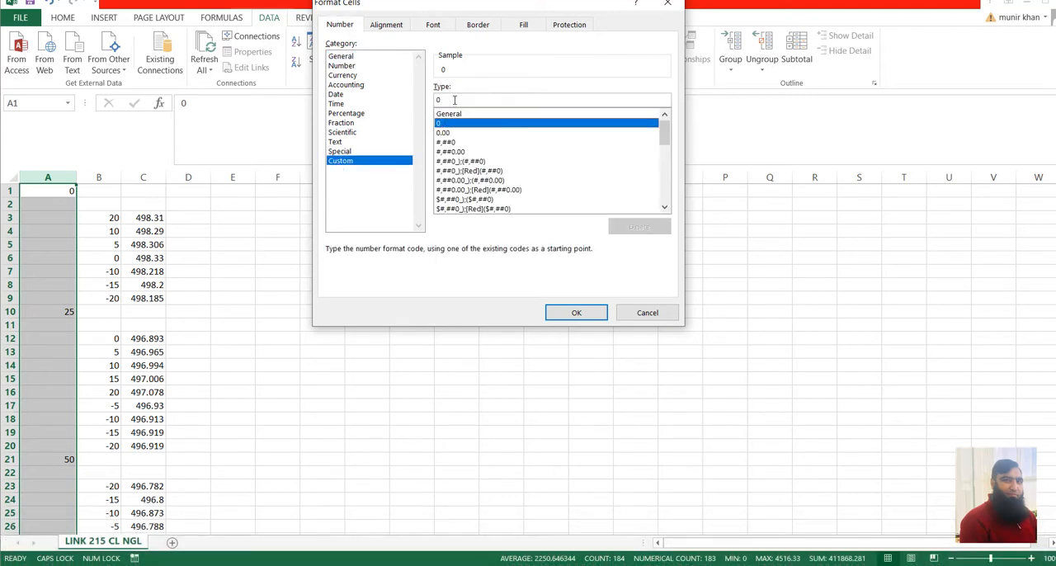
left_click(452, 103)
type("+")
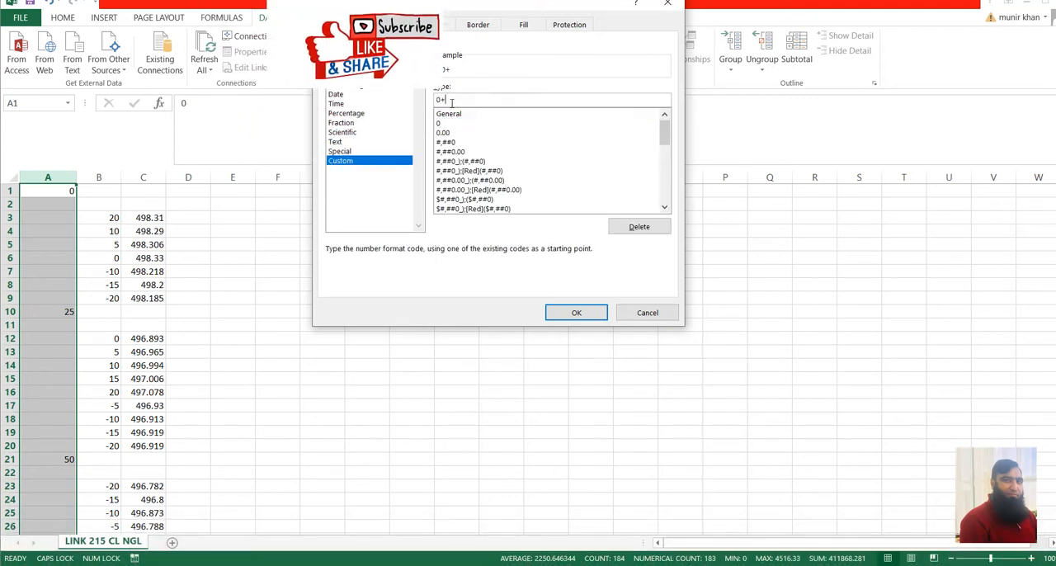
type("000.0")
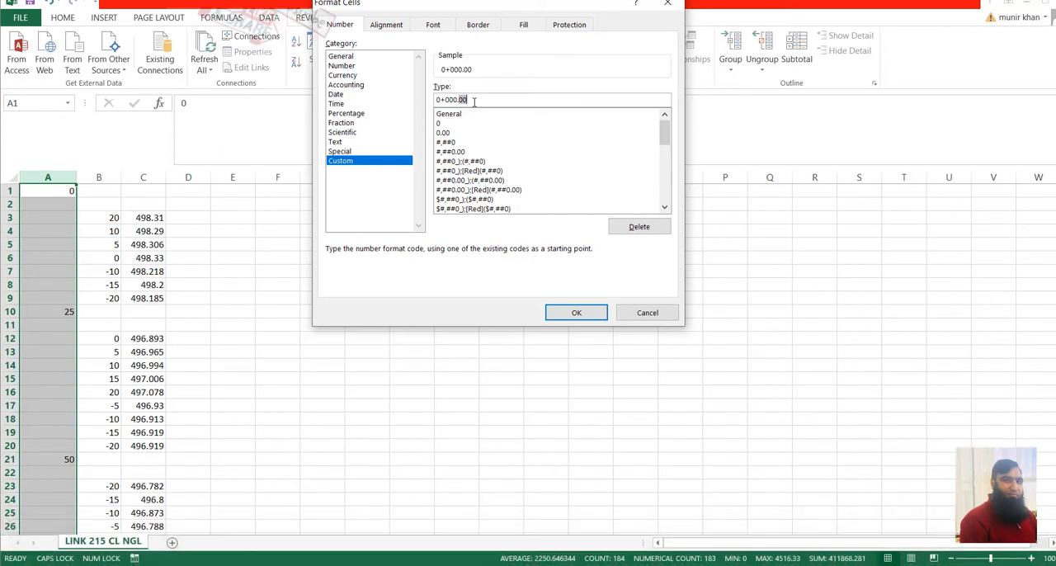
left_click(593, 318)
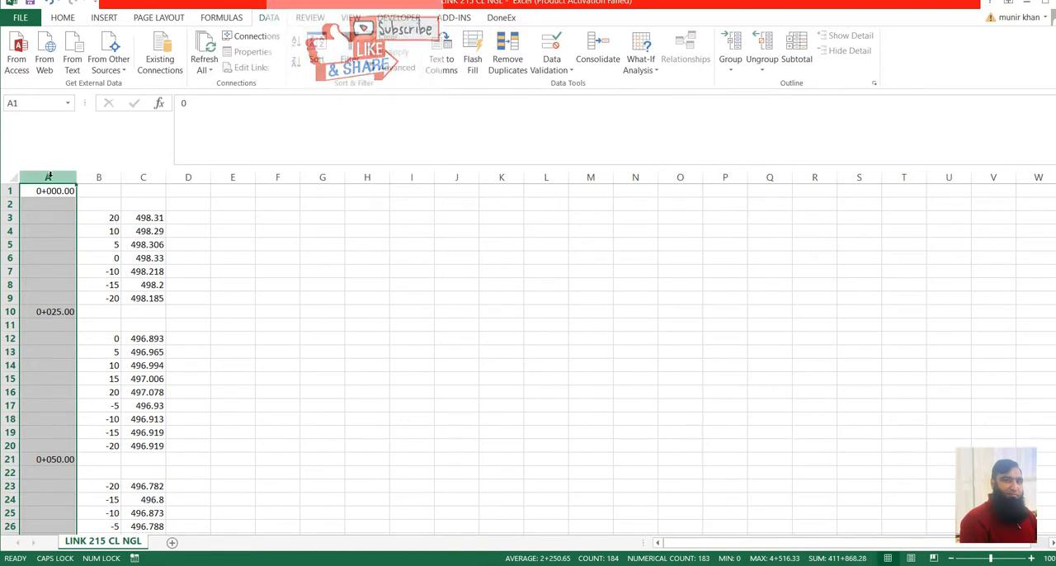
Examine the order of the positive and negative offsets with their levels at the first two stations.
left_click_drag(47, 176, 97, 173)
left_click_drag(98, 218, 153, 257)
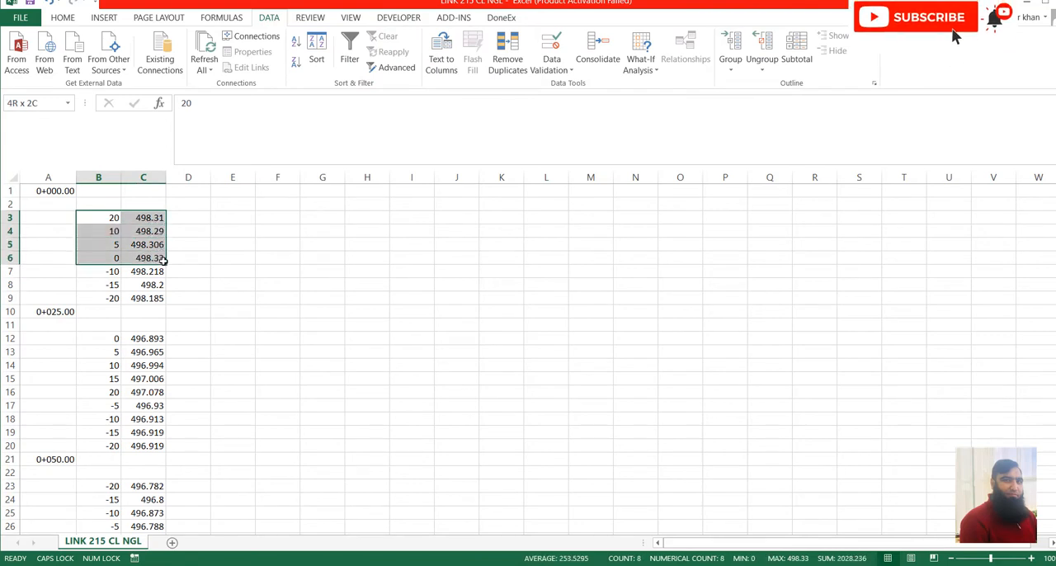
left_click_drag(98, 218, 142, 256)
left_click(108, 218)
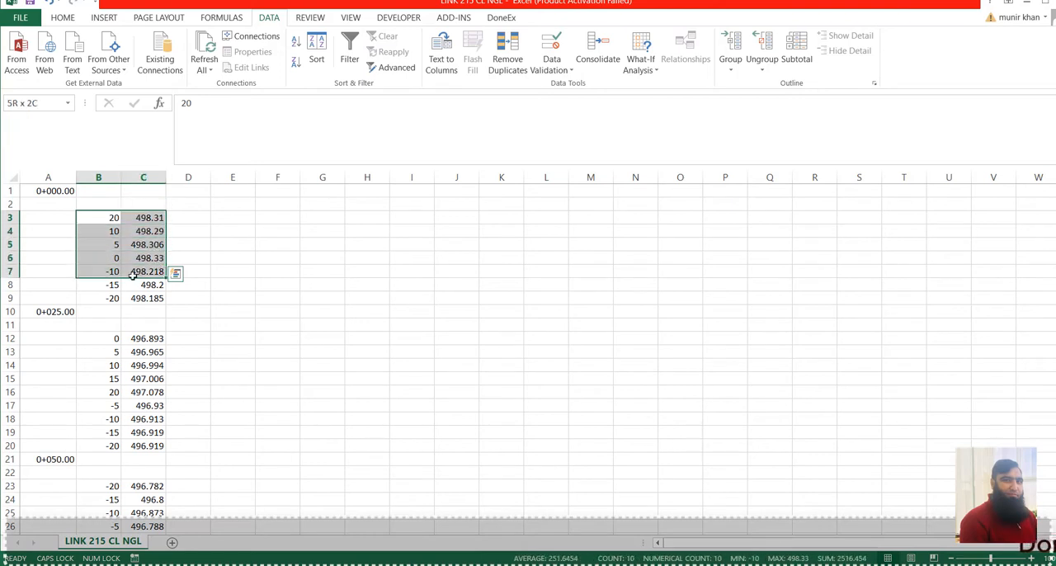
left_click_drag(106, 273, 145, 300)
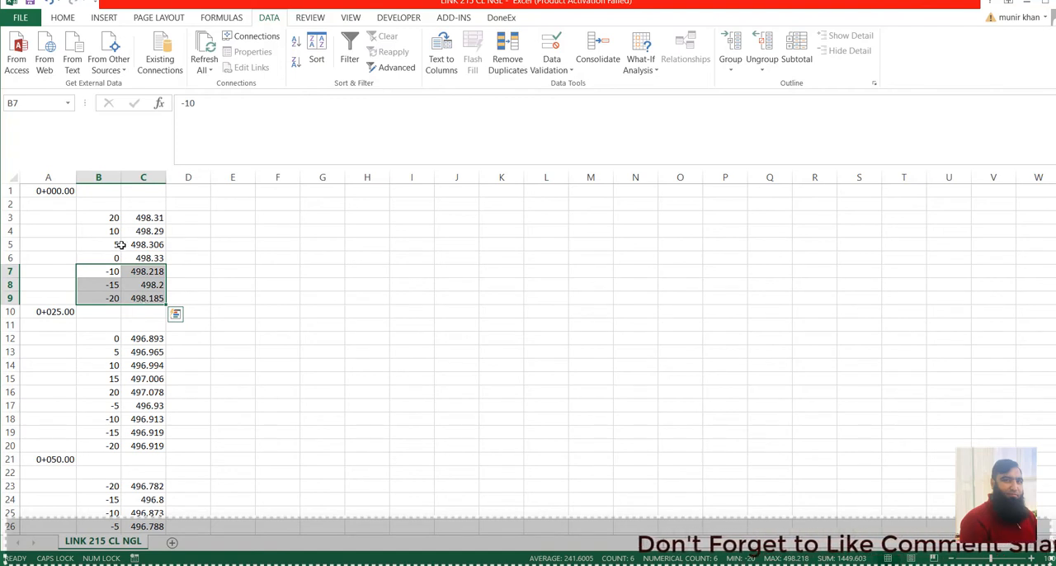
left_click_drag(111, 218, 146, 299)
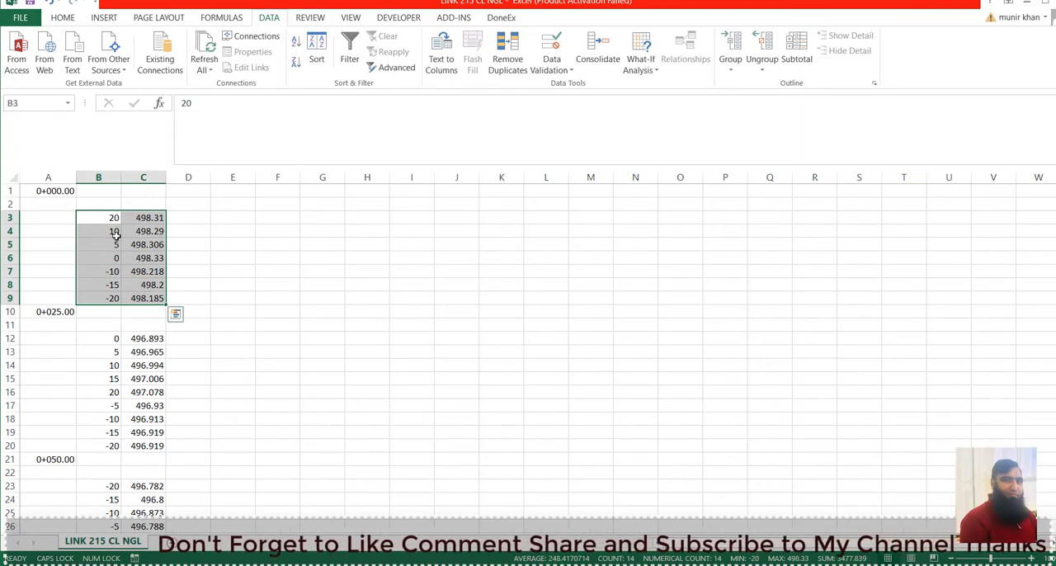
left_click_drag(102, 216, 146, 285)
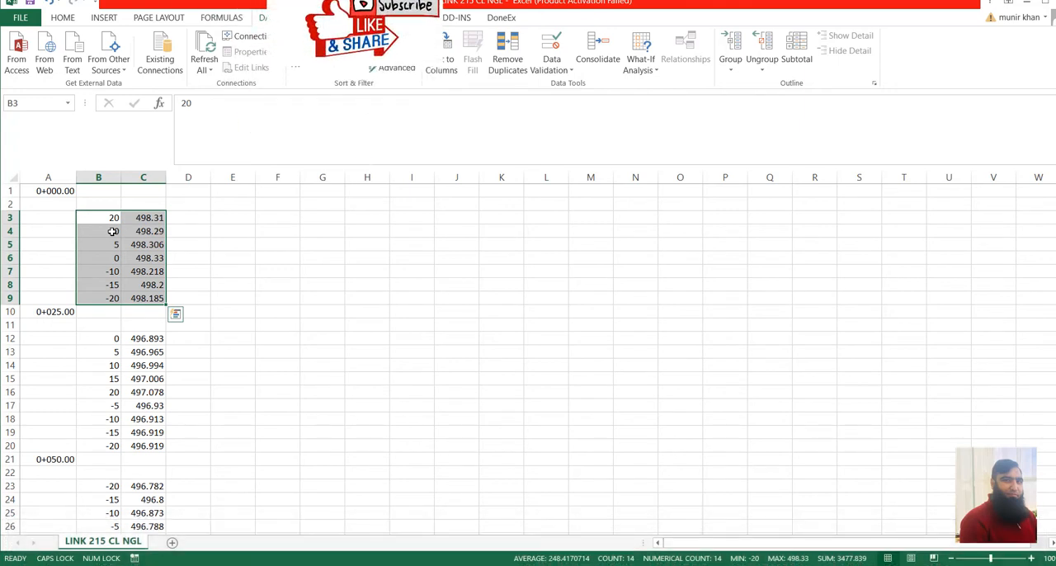
left_click(249, 233)
left_click_drag(107, 218, 148, 298)
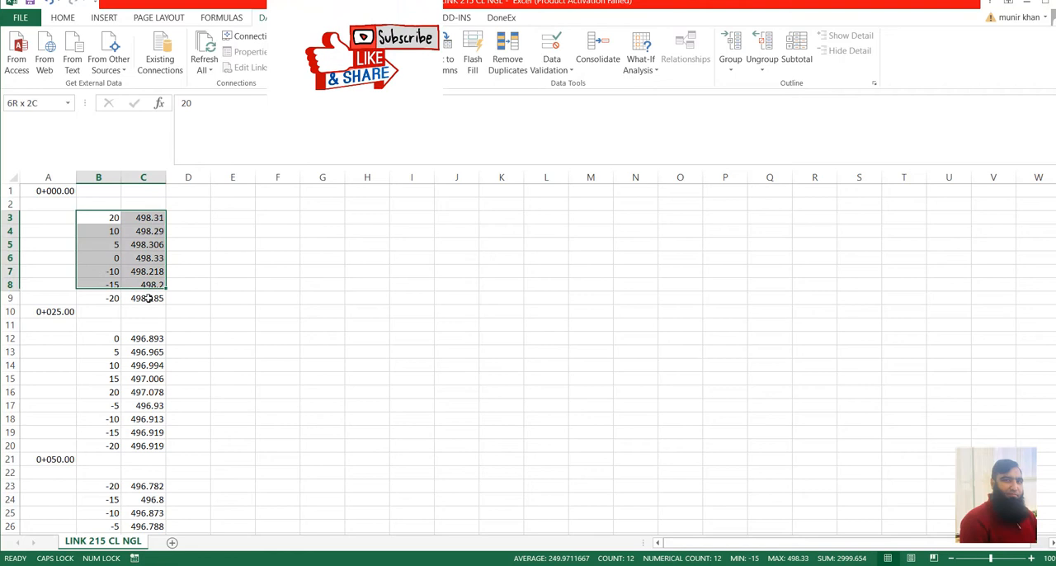
left_click(113, 339)
left_click_drag(137, 405, 140, 433)
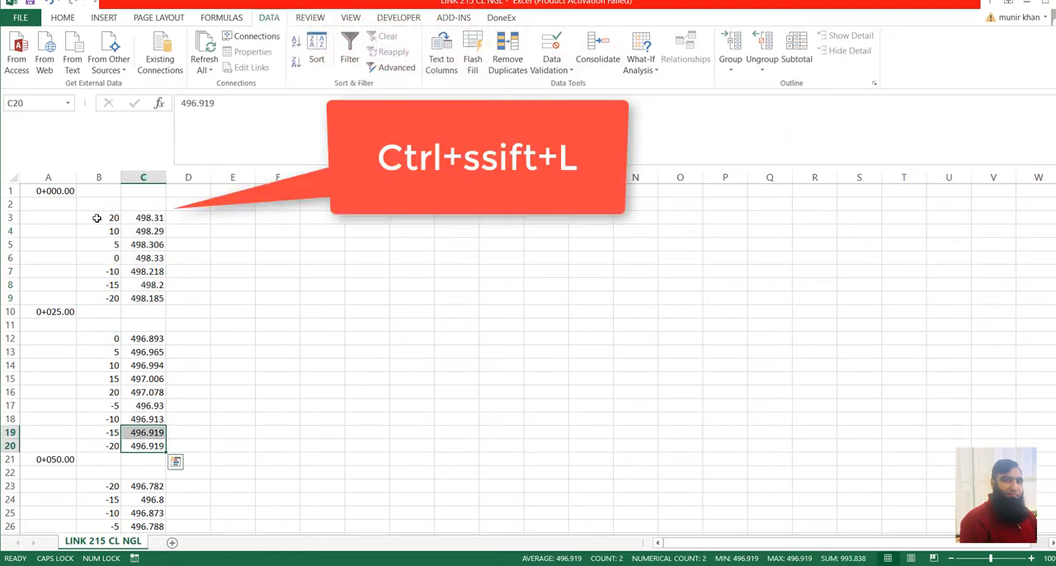
Try to sort the first station's offsets and levels in B3:C9 from smallest to largest offset using a filter, and remove the filter.
left_click_drag(97, 217, 168, 305)
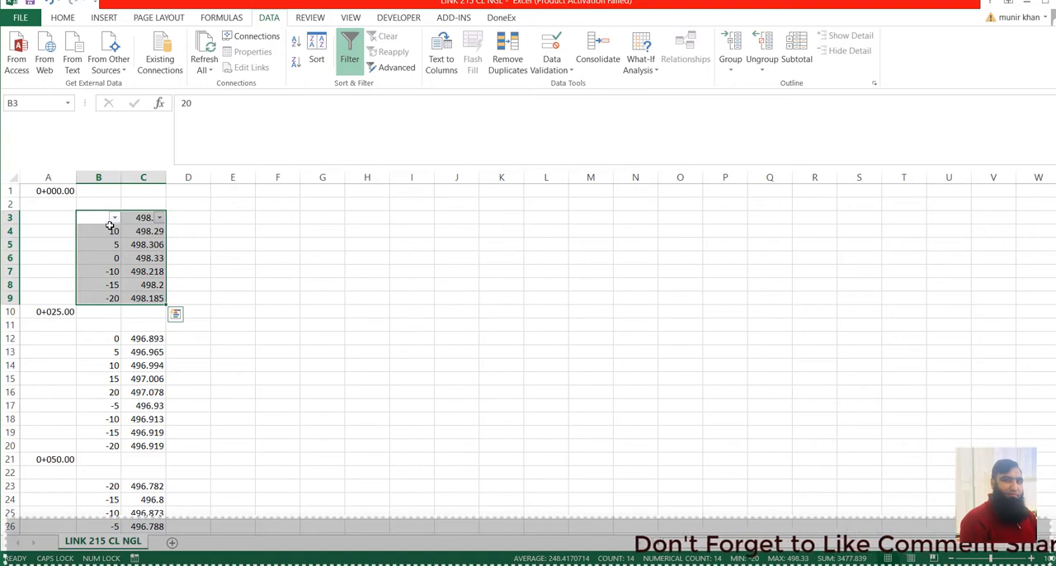
left_click(114, 218)
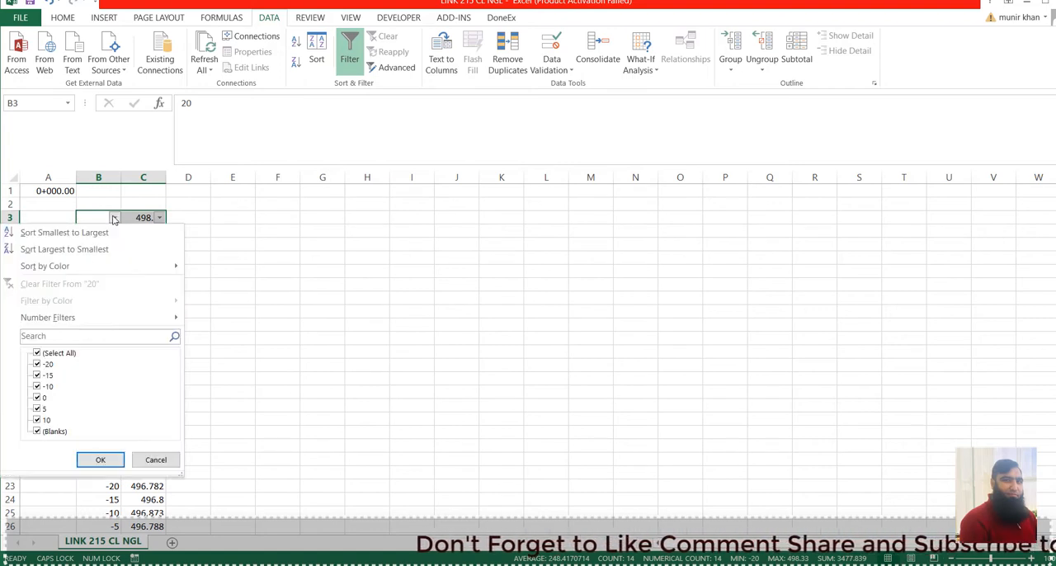
left_click(85, 233)
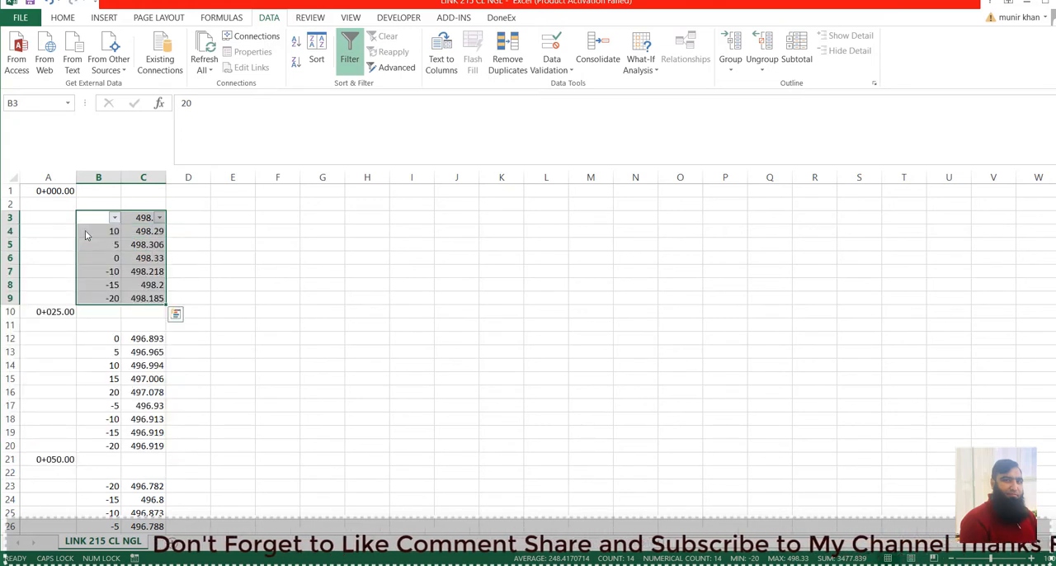
left_click(298, 226)
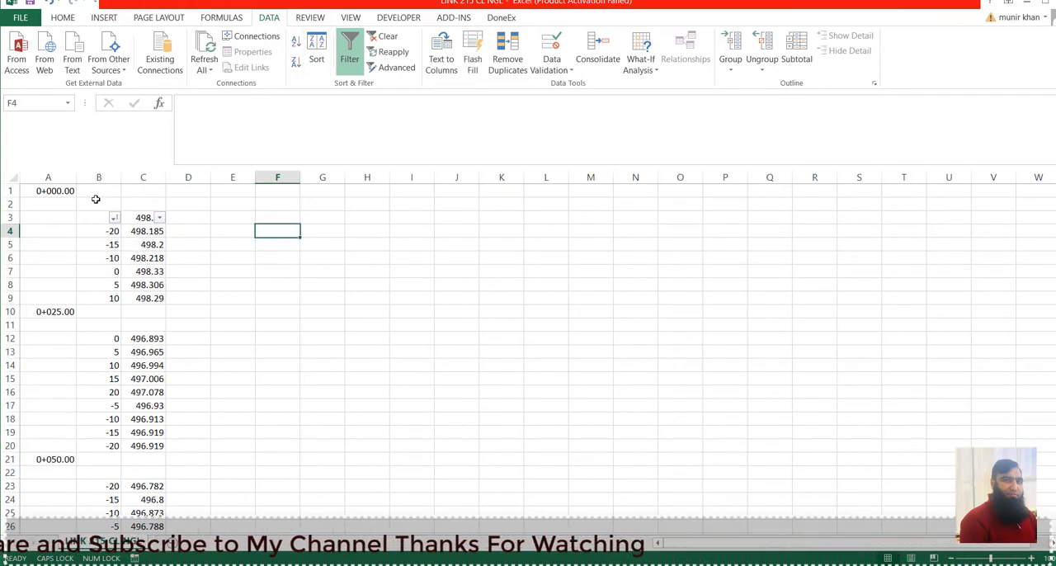
key("ctrl+shift+l")
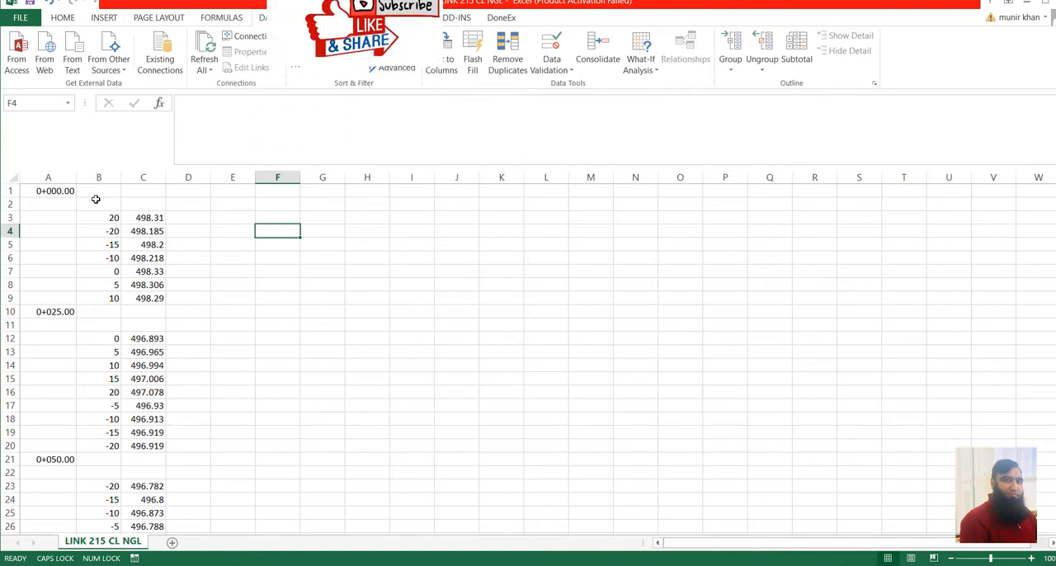
Filter B2:C9 with blank row 2 as the header row and sort the 0+000.00 offsets from smallest to largest.
left_click_drag(103, 220, 147, 225)
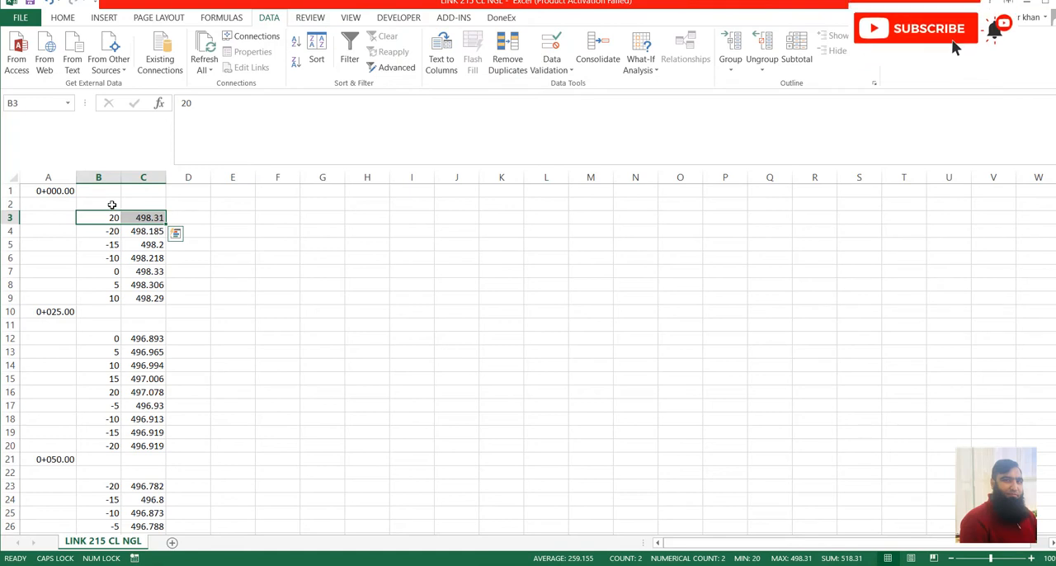
left_click_drag(116, 216, 152, 299)
left_click_drag(107, 218, 142, 299)
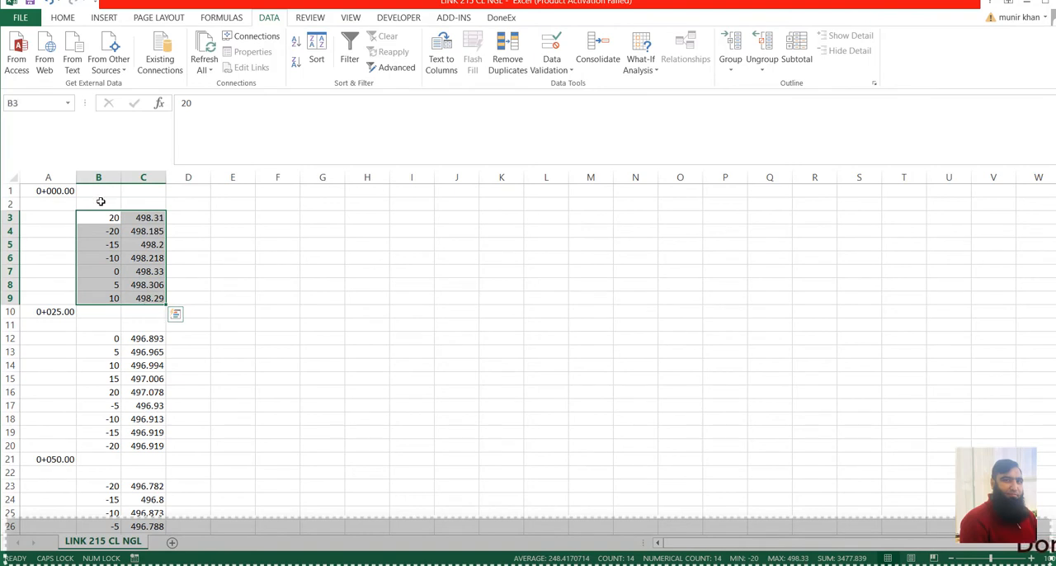
left_click_drag(101, 201, 144, 295)
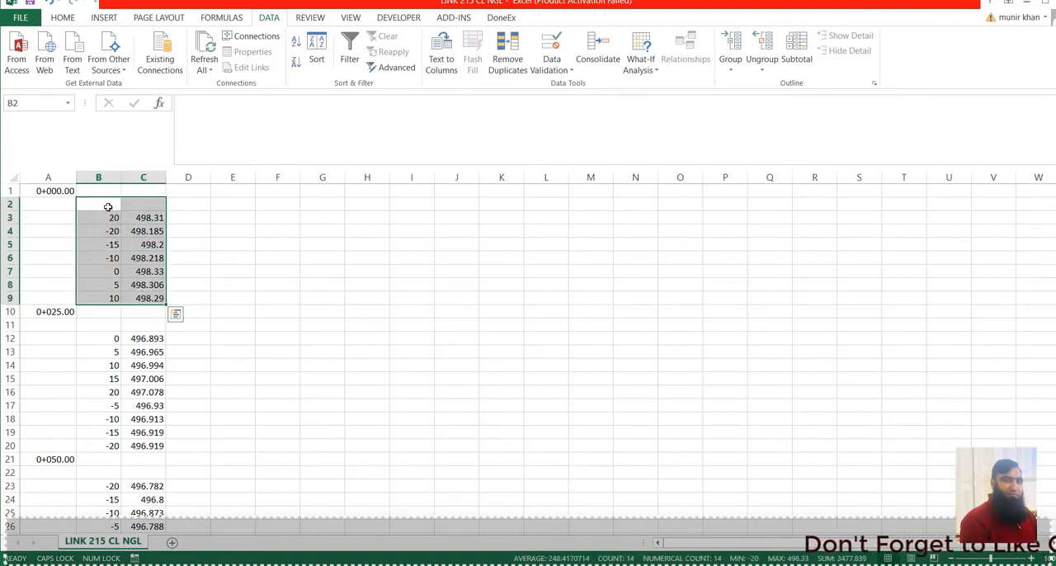
left_click_drag(108, 205, 137, 299)
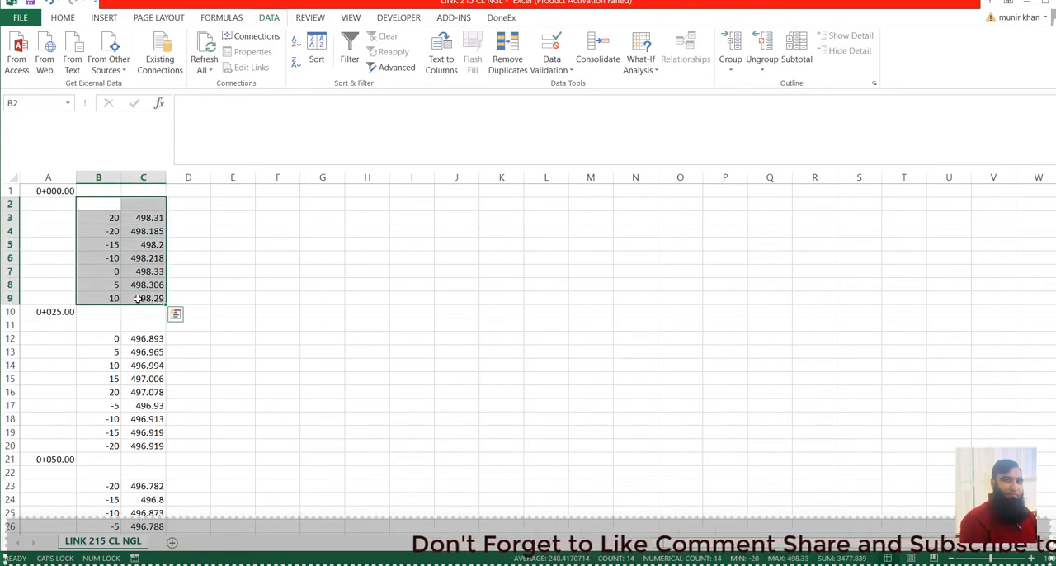
key("ctrl+shift+l")
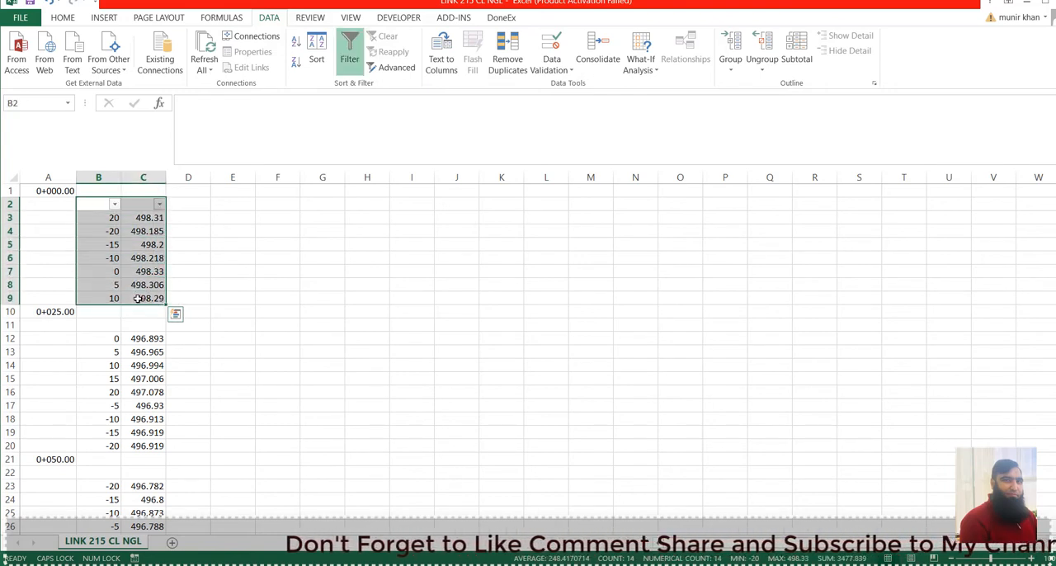
left_click(115, 203)
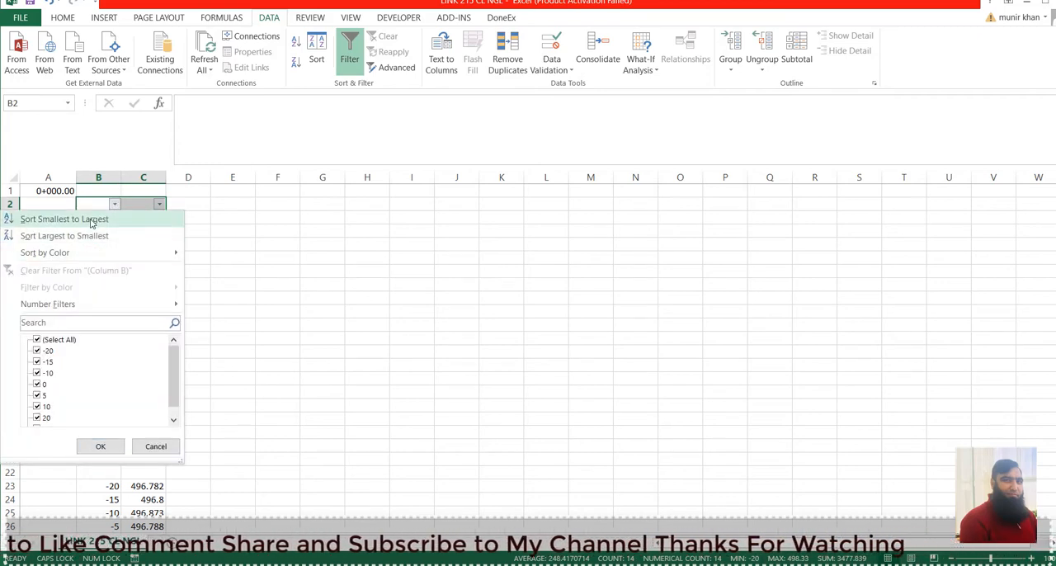
left_click(92, 220)
left_click(276, 244)
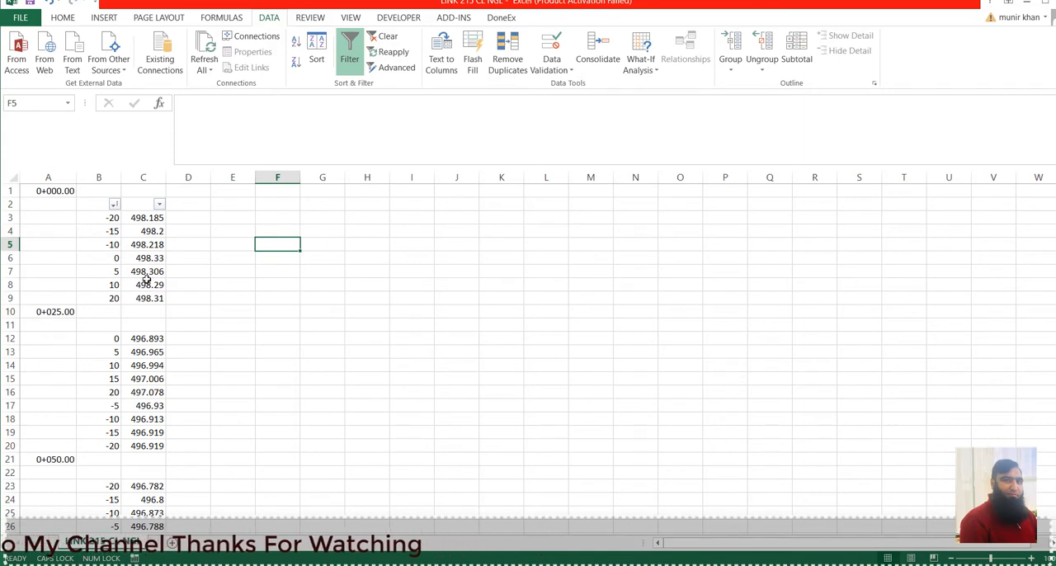
Filter B11:C20 with blank row 11 as the header row and sort the 0+025.00 offsets from smallest to largest.
left_click_drag(109, 321, 150, 446)
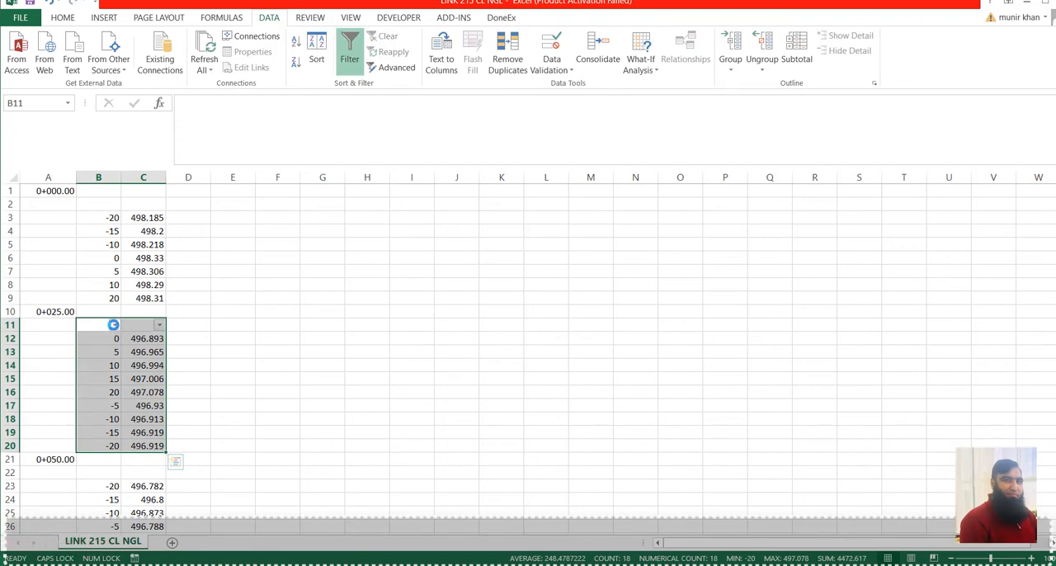
left_click(113, 324)
left_click(61, 73)
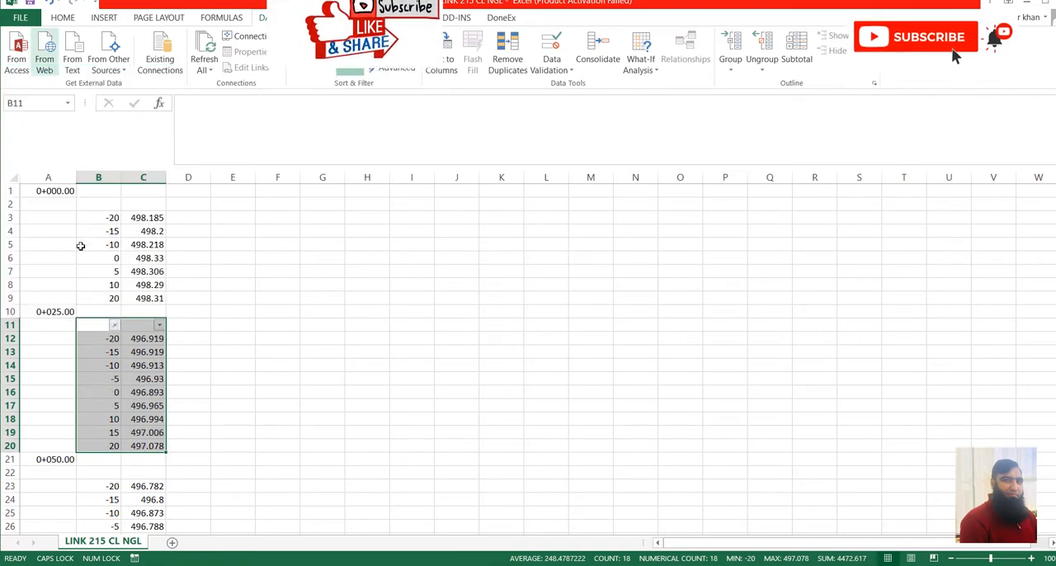
left_click(258, 320)
Examine the offset order at station 0+075.00 in B34:C42, the empty cells B32:C32 and the blank row 33 beneath the station.
scroll(210, 357, "down", 5)
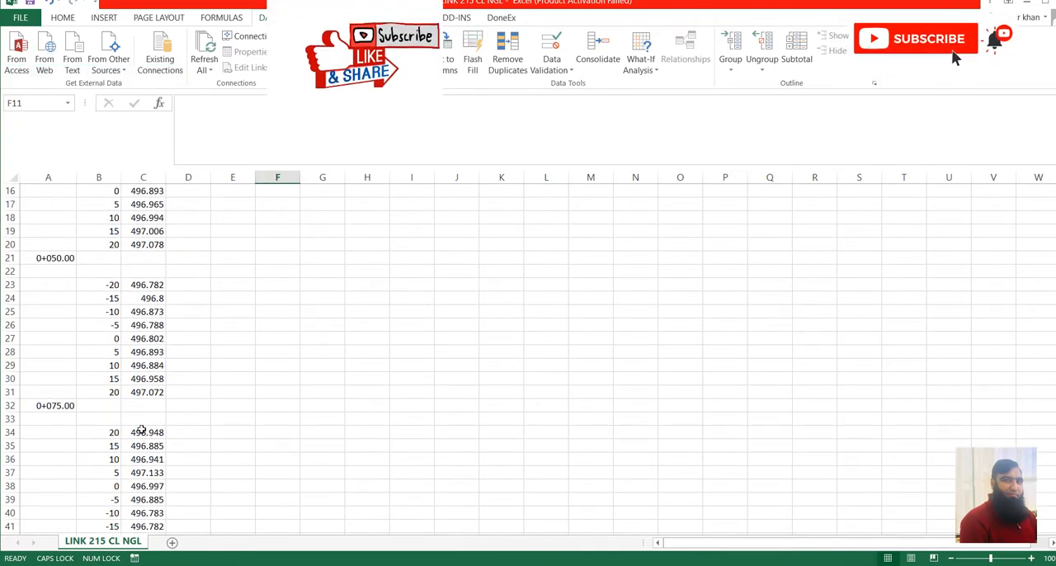
scroll(146, 419, "down", 3)
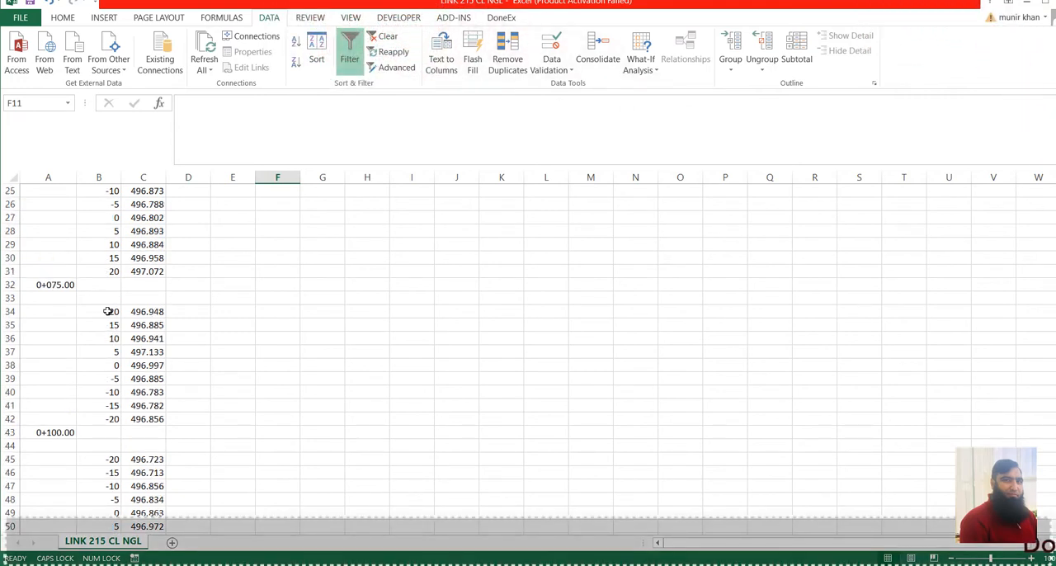
left_click_drag(108, 311, 148, 445)
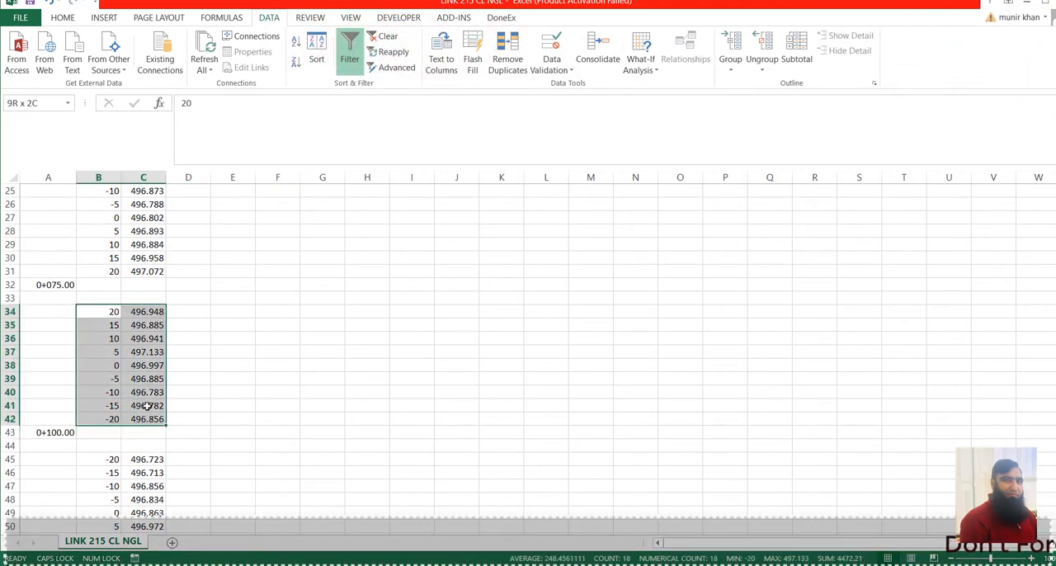
left_click_drag(107, 295, 155, 431)
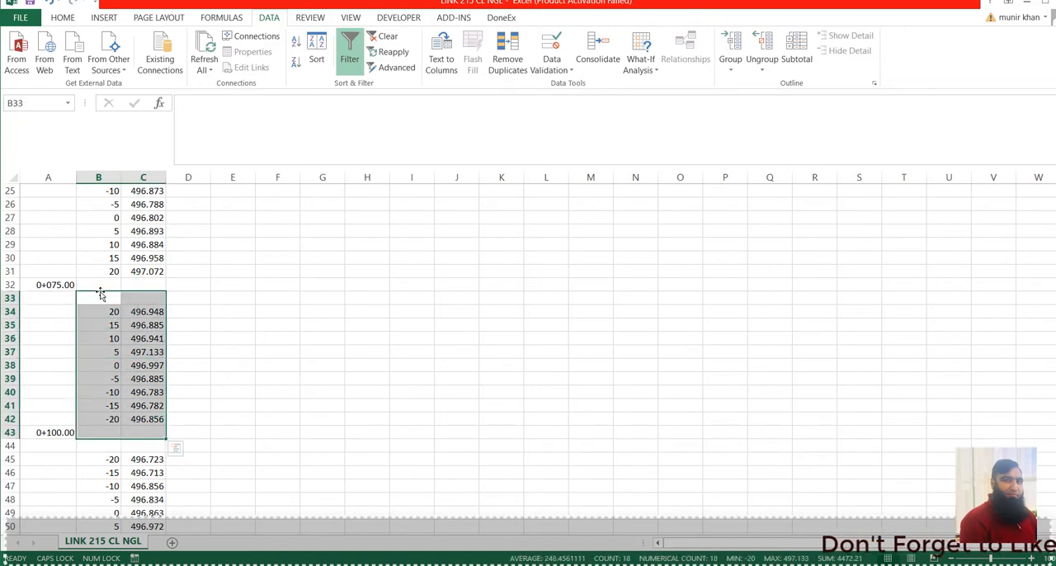
scroll(100, 295, "up", 1)
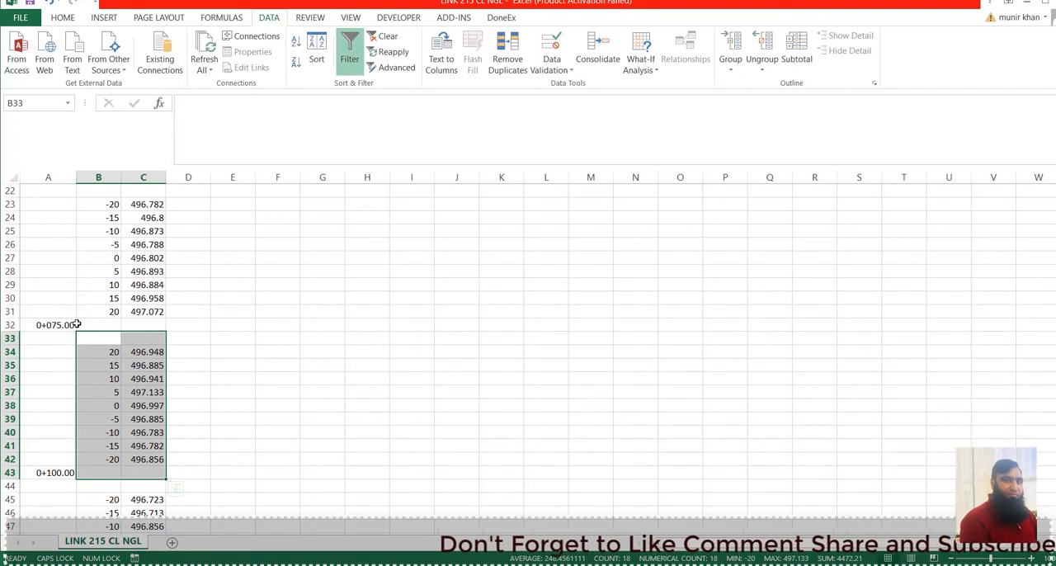
left_click_drag(76, 324, 144, 323)
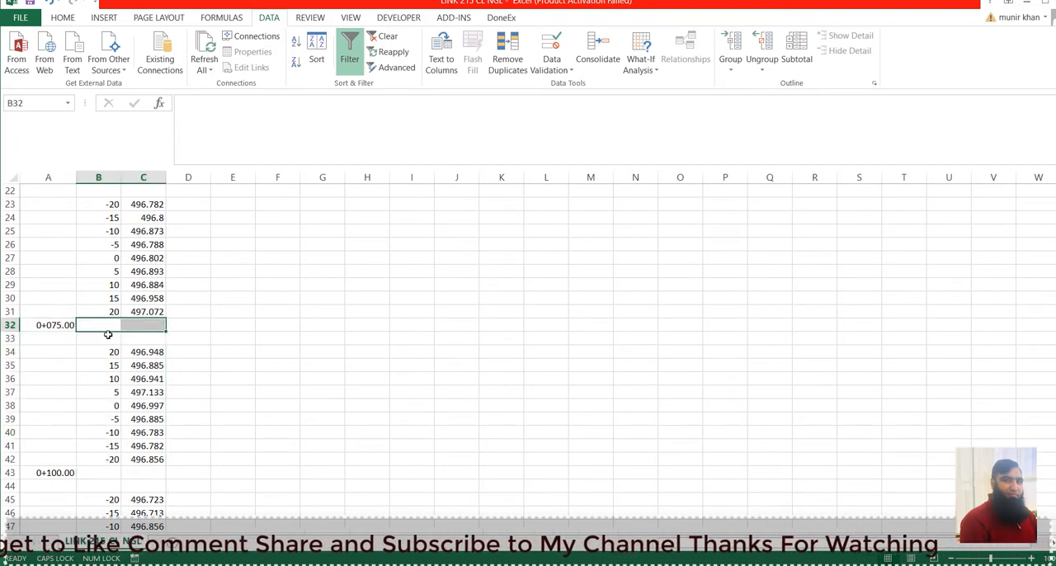
left_click(7, 339)
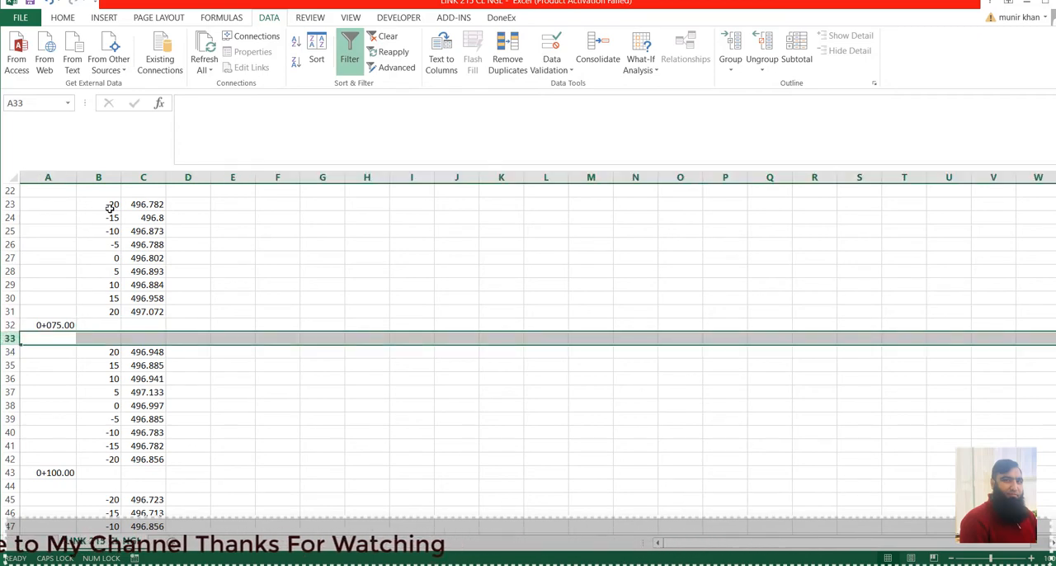
scroll(130, 286, "down", 5)
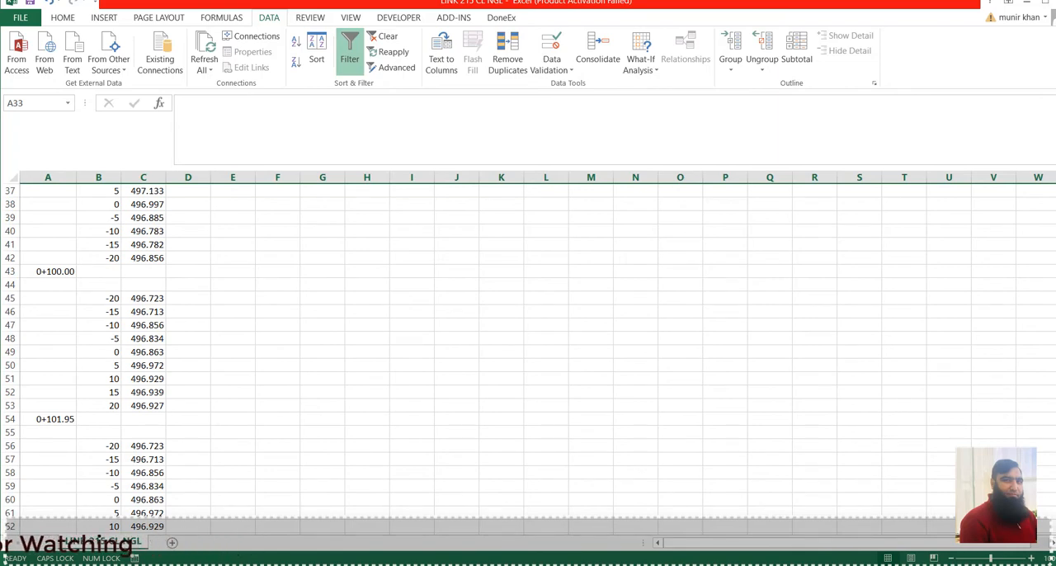
Inspect the end of the data, checking blank rows 2006 and 2007 and the END marker in A2008.
left_click_drag(1053, 290, 1053, 544)
scroll(285, 329, "down", 5)
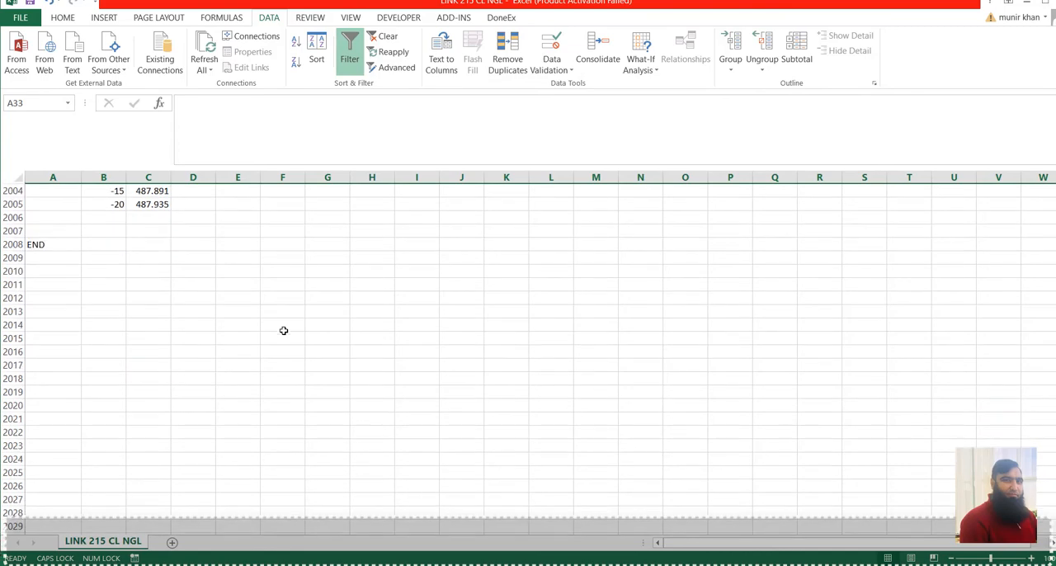
scroll(283, 330, "up", 2)
left_click(13, 298)
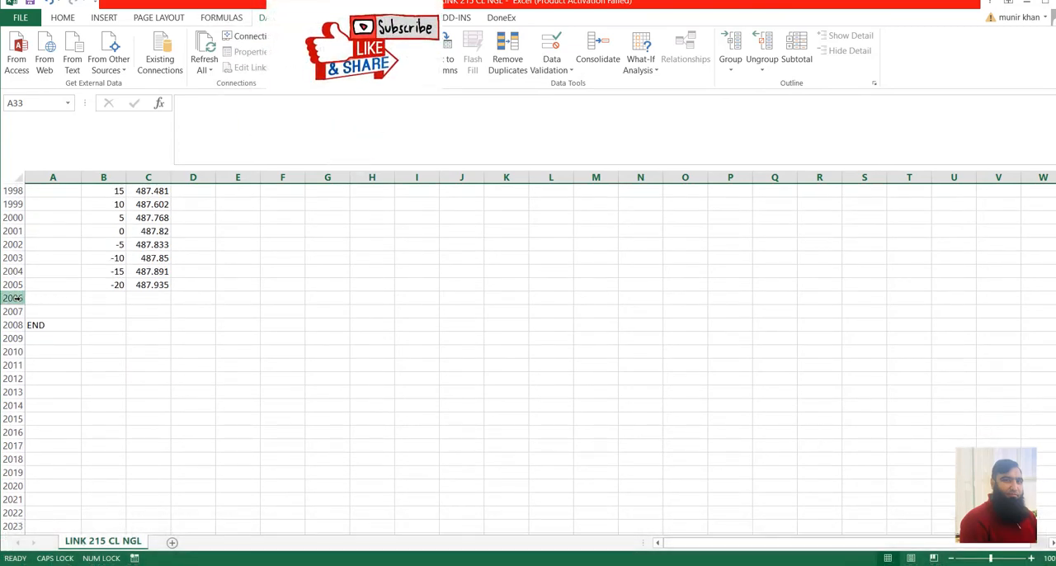
left_click_drag(16, 298, 19, 312)
left_click(149, 355)
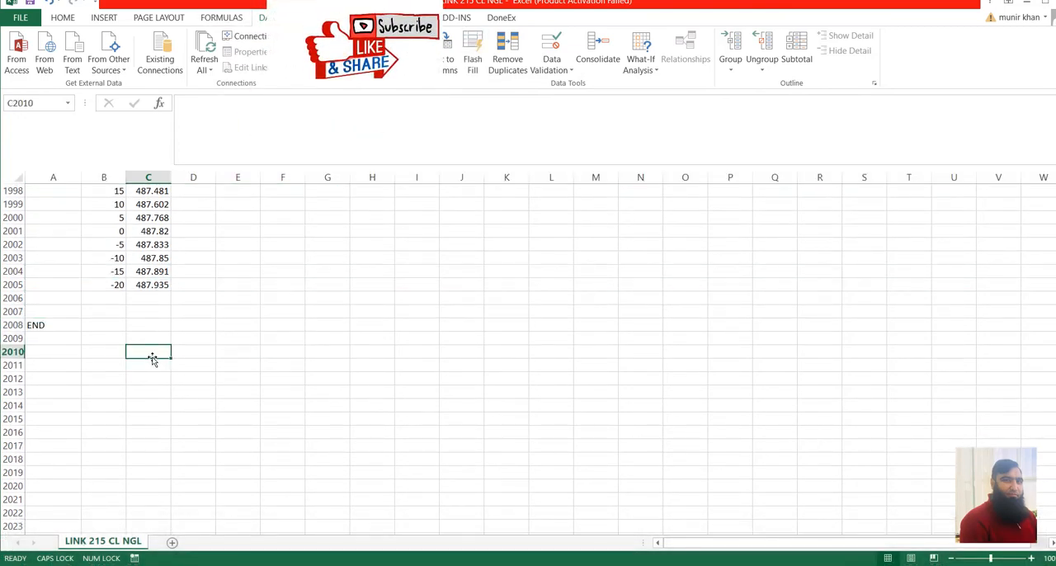
left_click(47, 324)
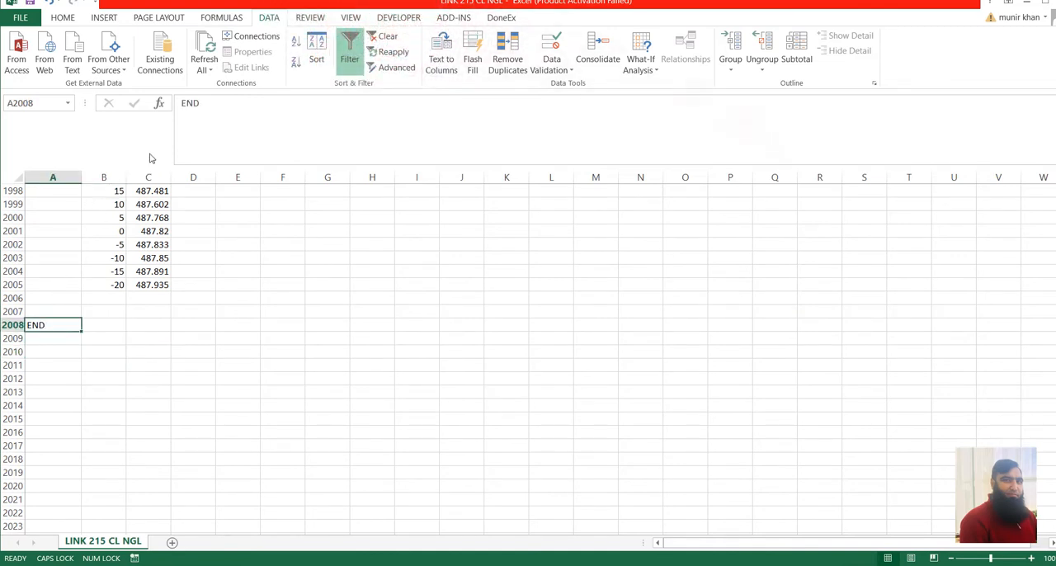
Retype the end marker in A2008 as lowercase "end", change it back to uppercase "END", and return to the start of the data.
left_click_drag(209, 100, 184, 101)
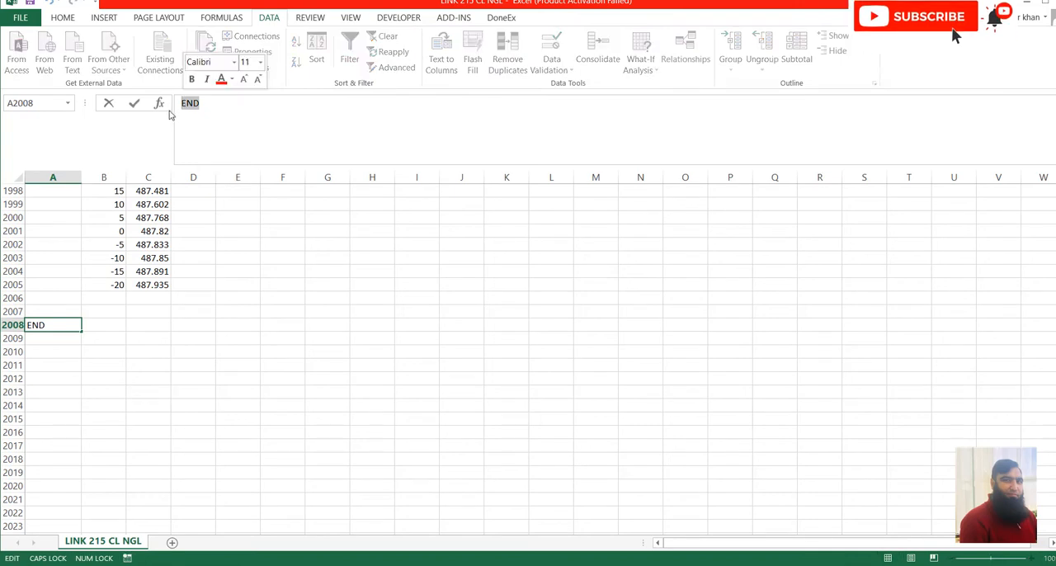
type("E")
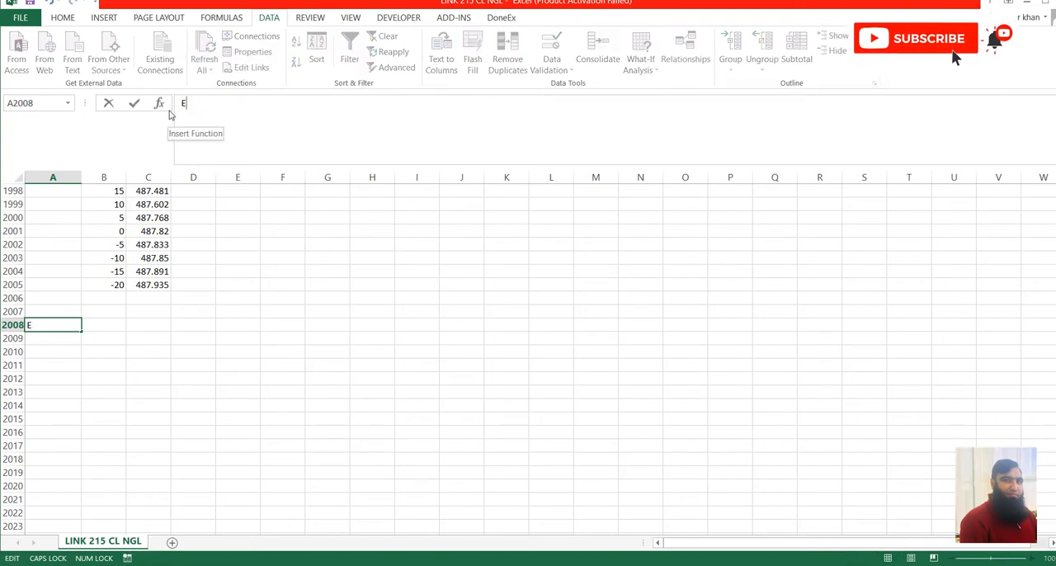
key("Caps_Lock")
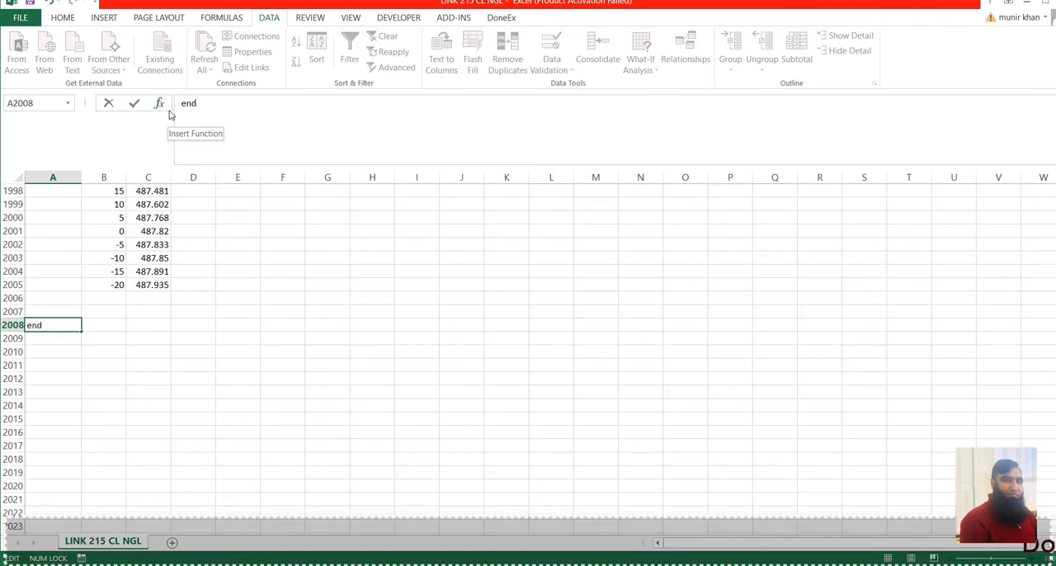
key("Return")
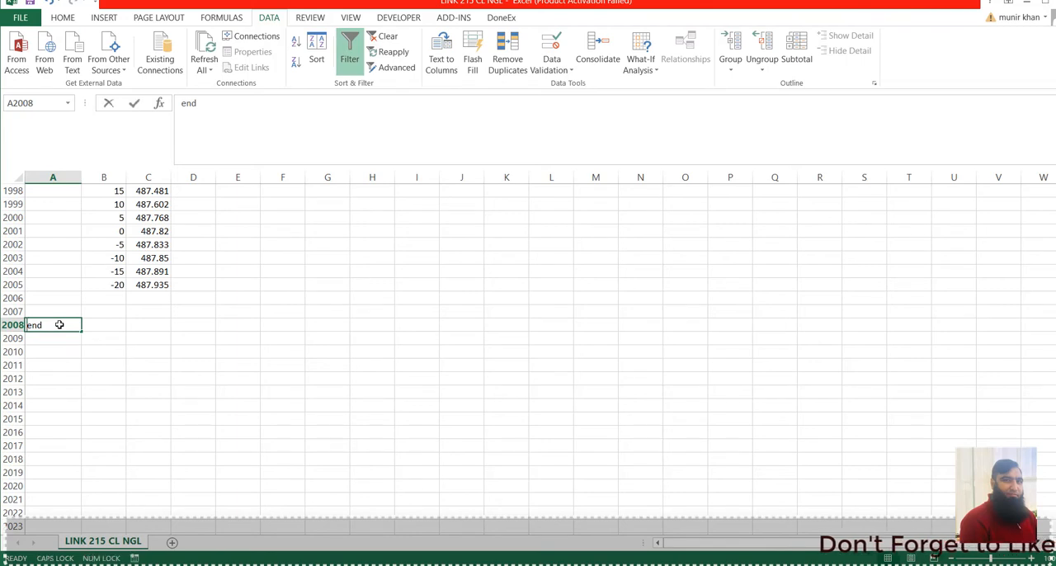
type("END")
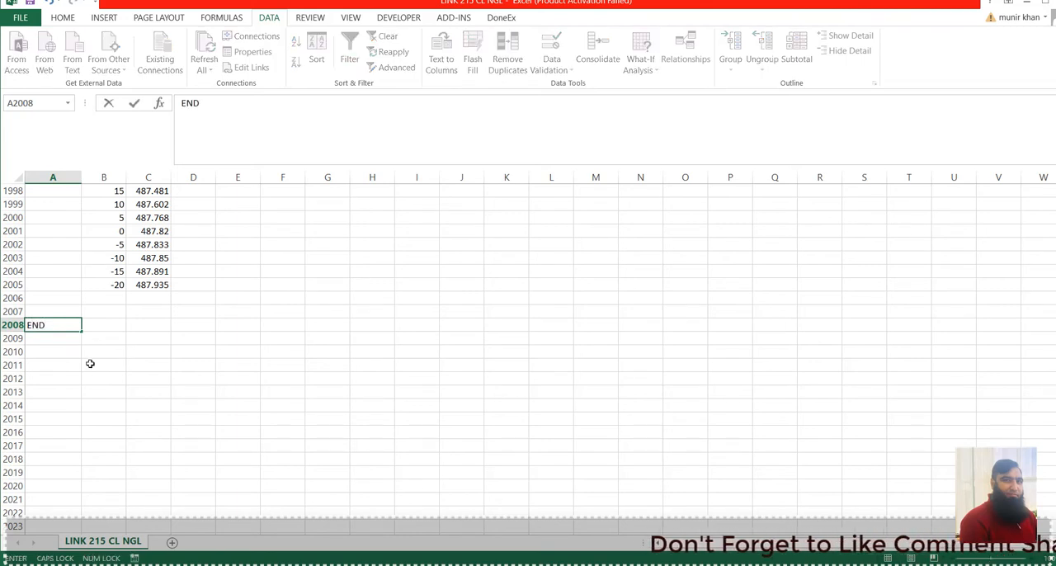
left_click(90, 364)
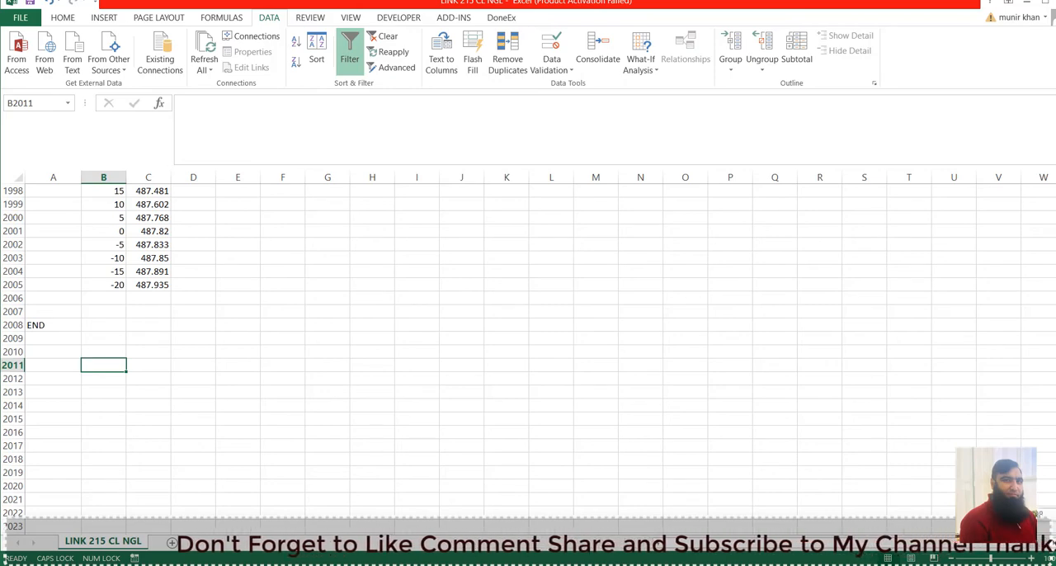
left_click_drag(1055, 507, 1052, 165)
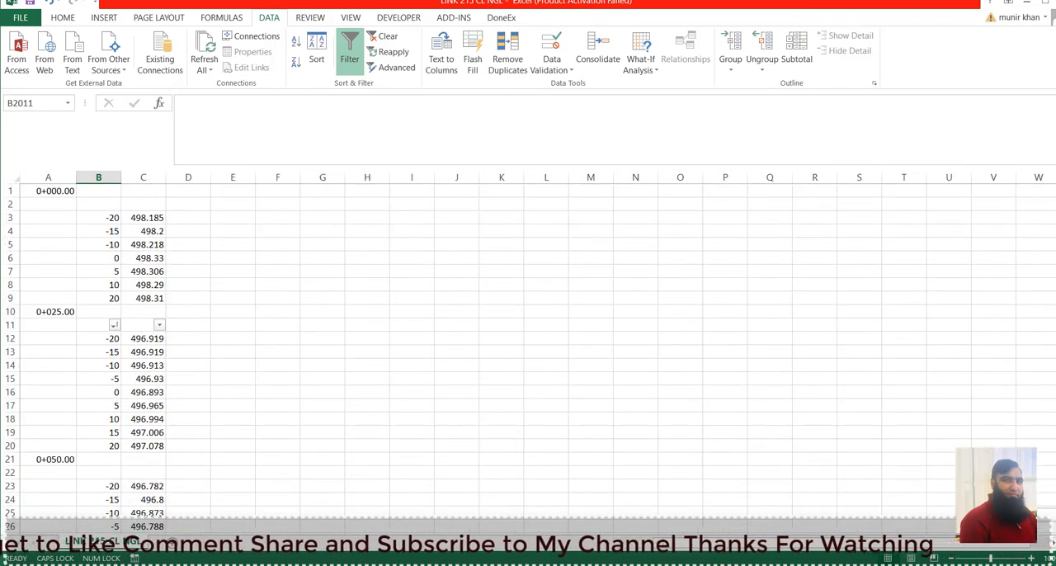
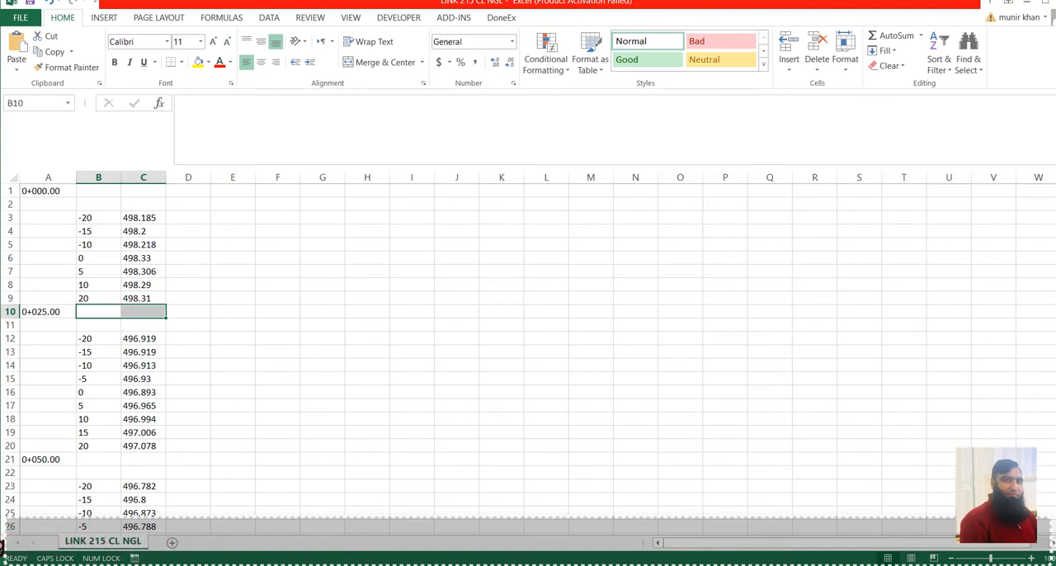
Go to the END marker in A2008 and set up a save to the cl link 215 folder as Formatted Text (Space delimited).
scroll(532, 391, "down", 20)
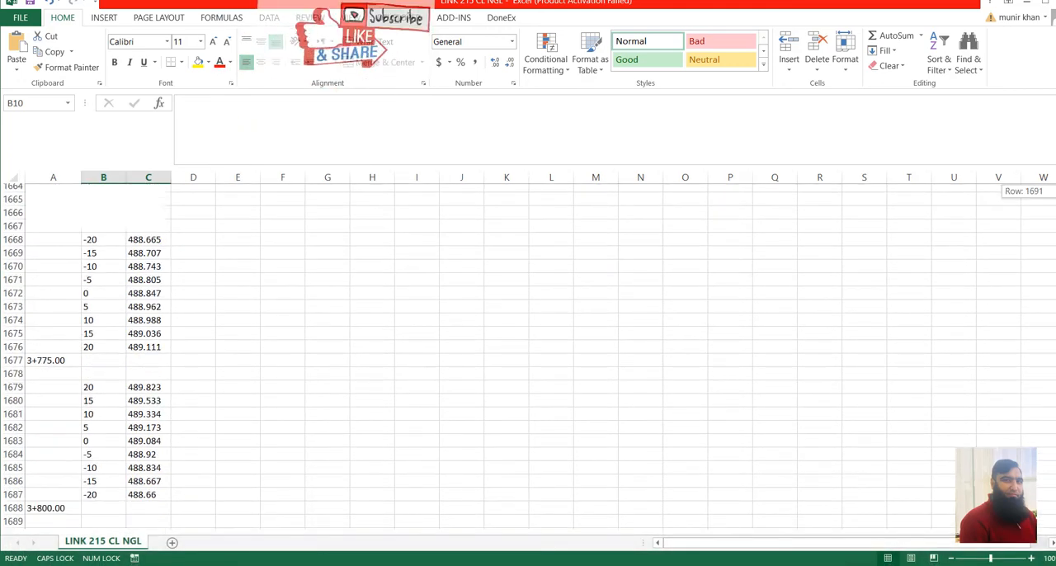
scroll(532, 391, "down", 18)
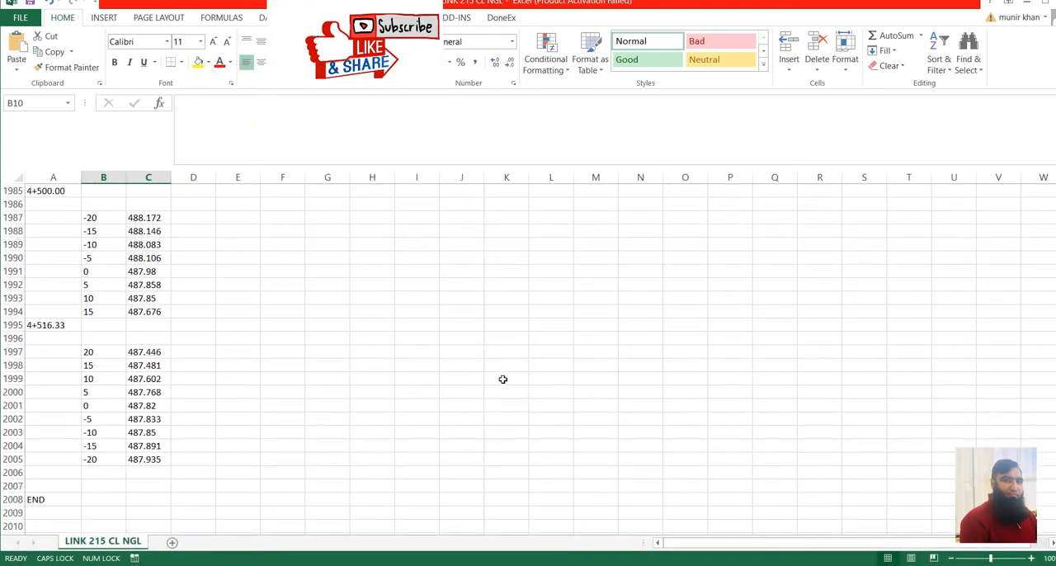
left_click(38, 257)
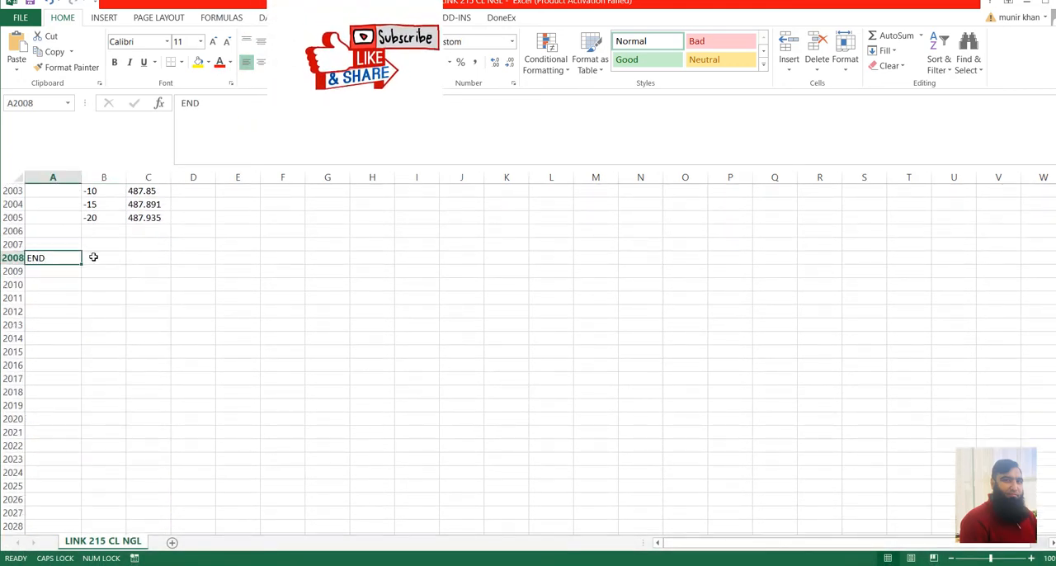
left_click(19, 17)
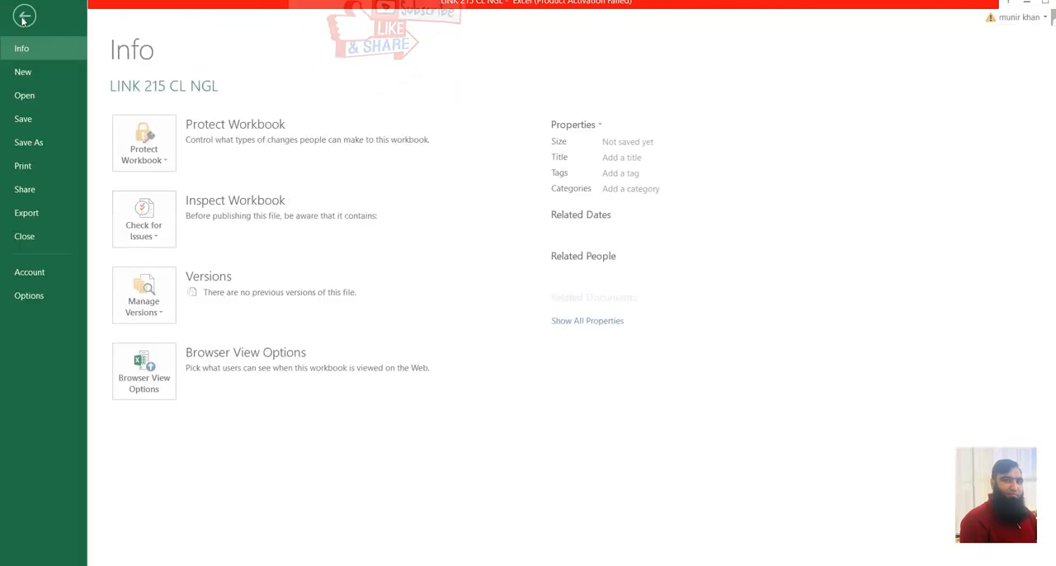
left_click(47, 142)
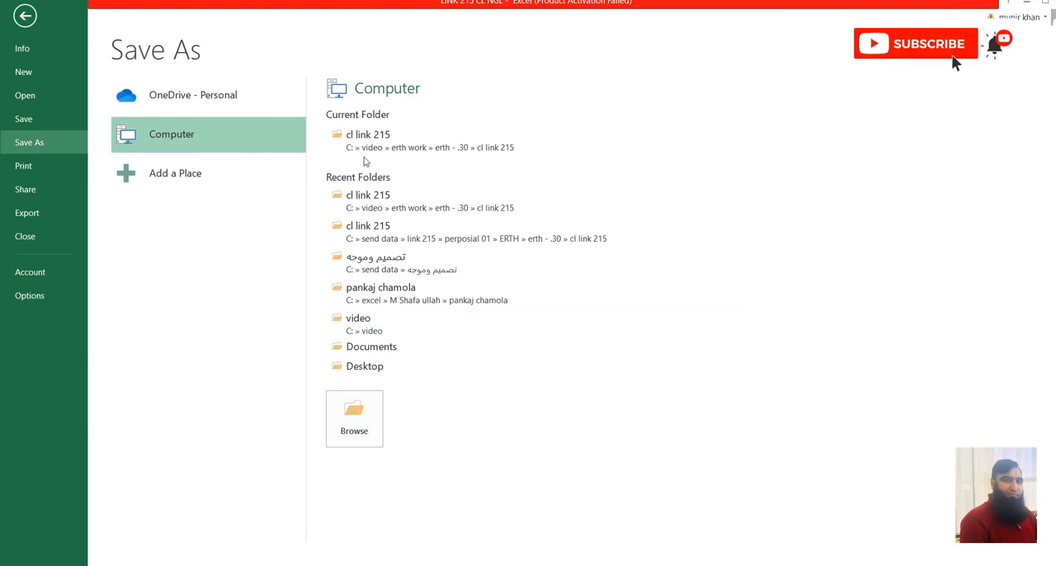
left_click(376, 137)
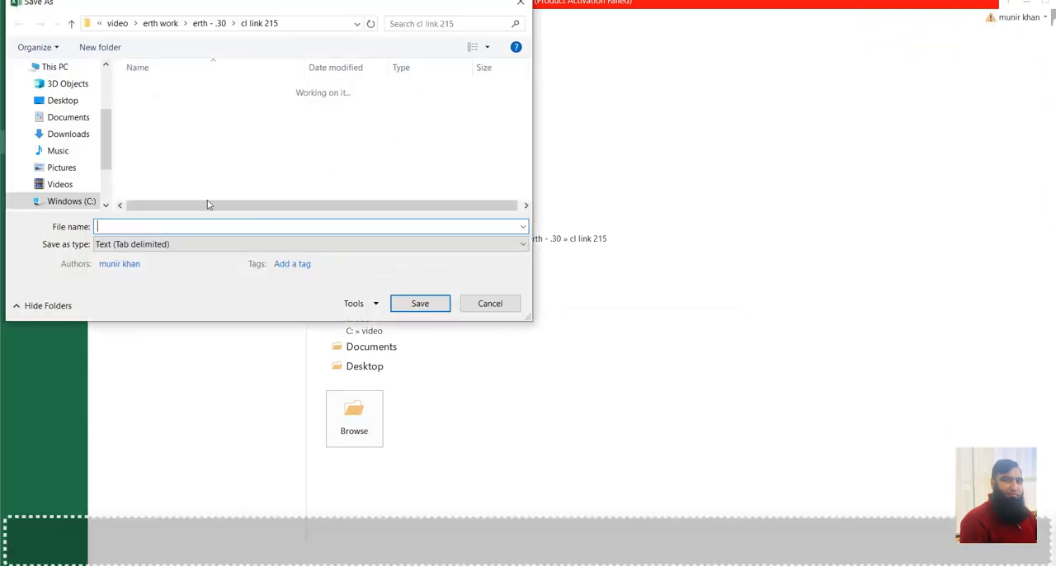
left_click(212, 245)
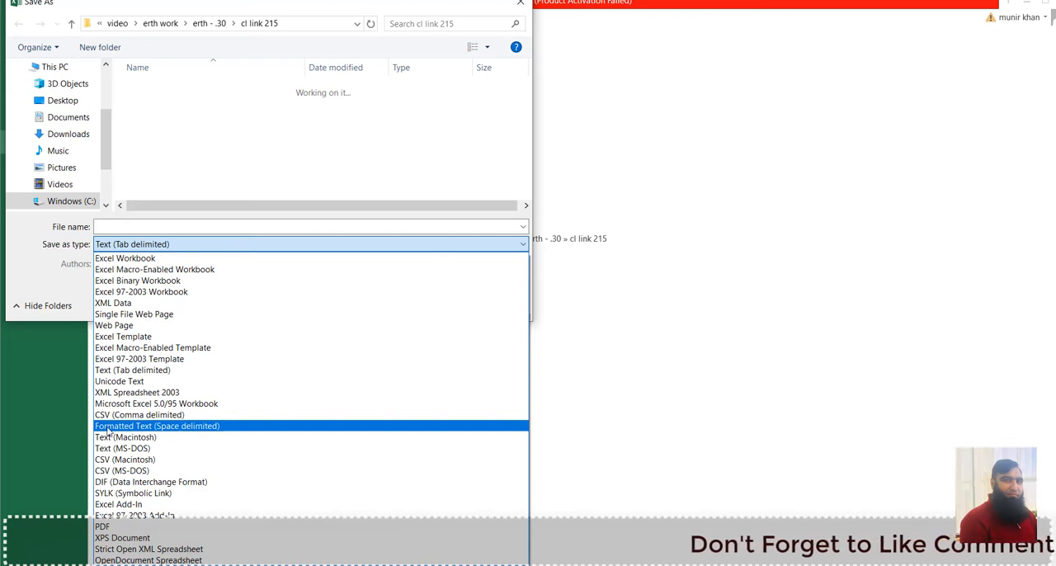
left_click(167, 427)
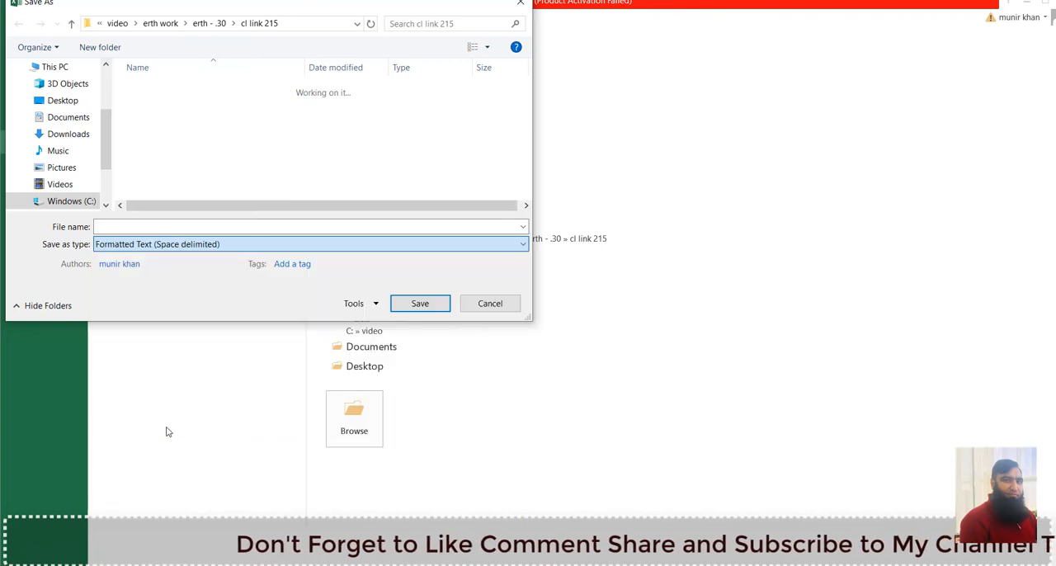
Save the file under the name NGL and keep the space-delimited text format.
left_click(121, 225)
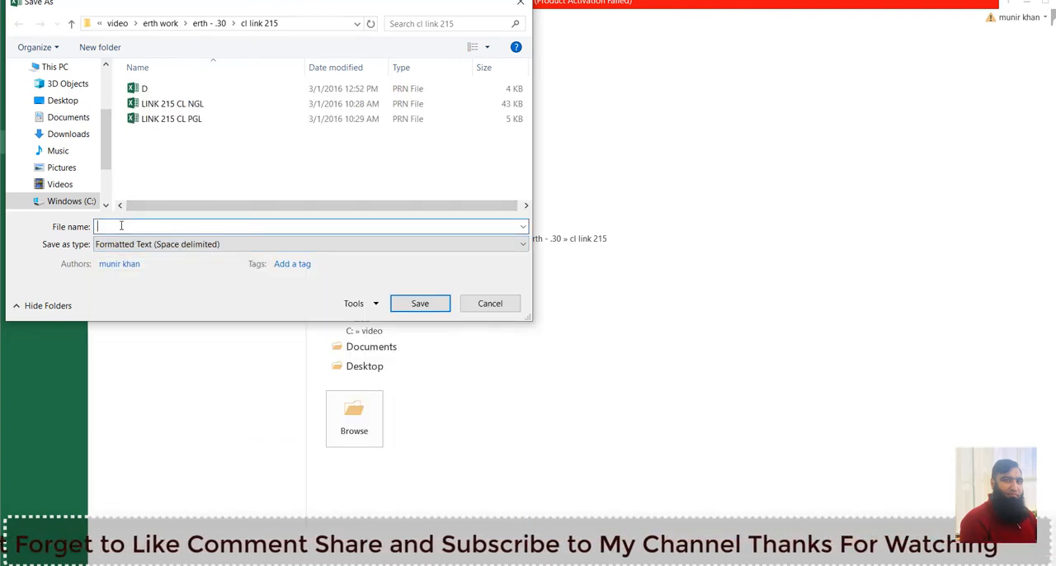
type("DDDD")
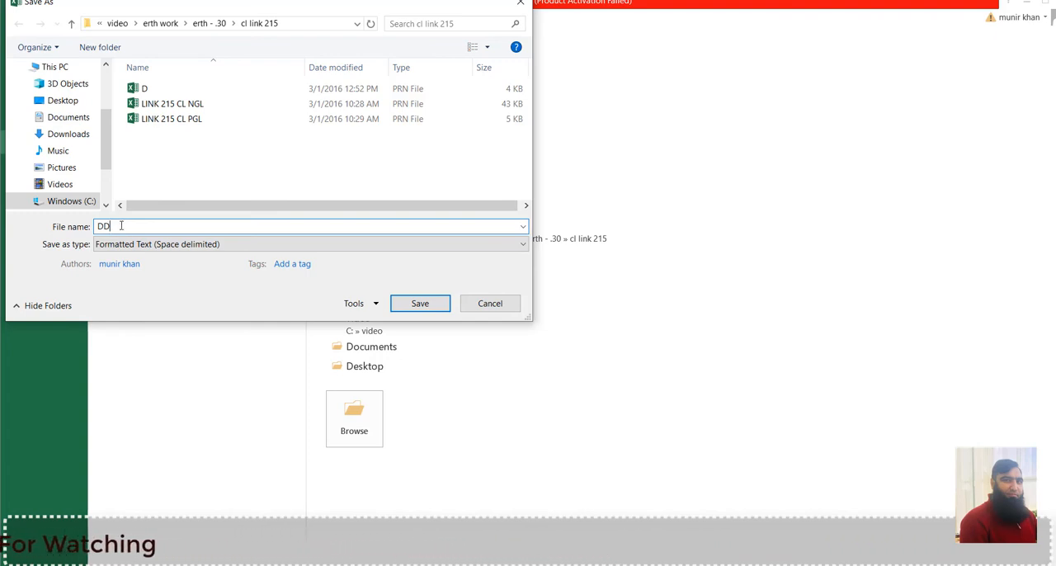
key("BackSpace")
key("BackSpace")
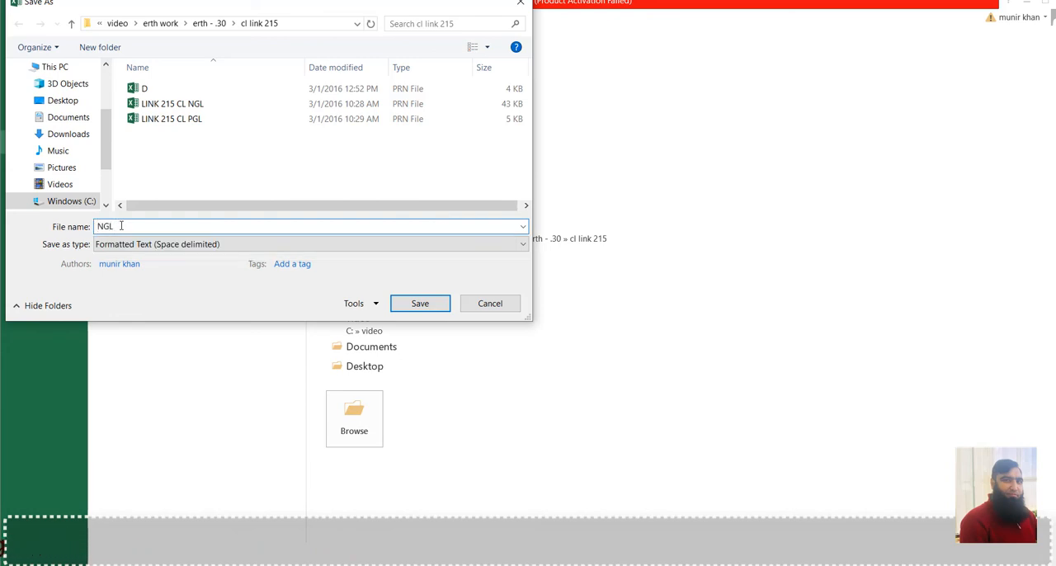
left_click(436, 304)
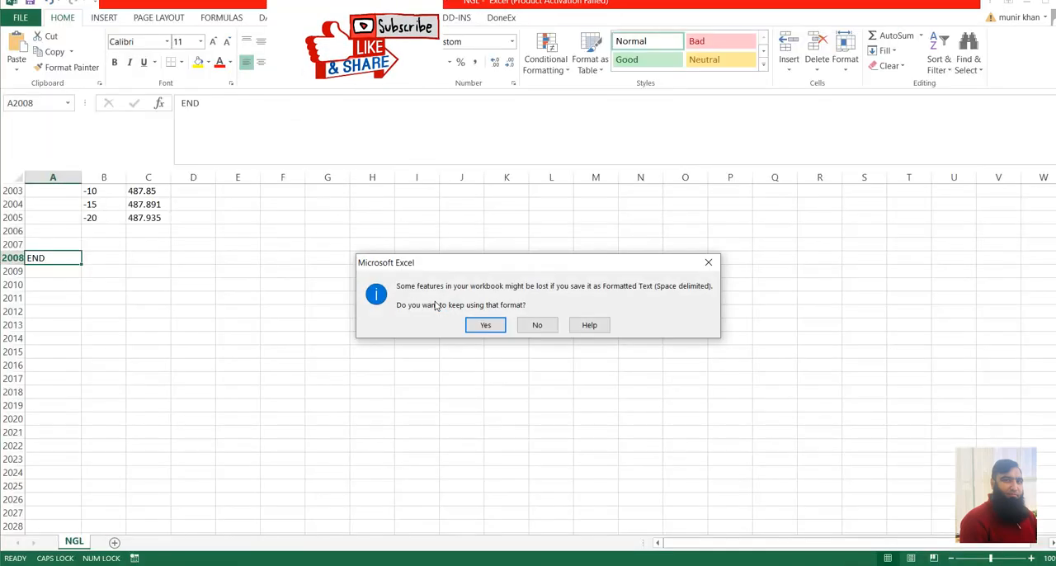
left_click_drag(524, 266, 472, 207)
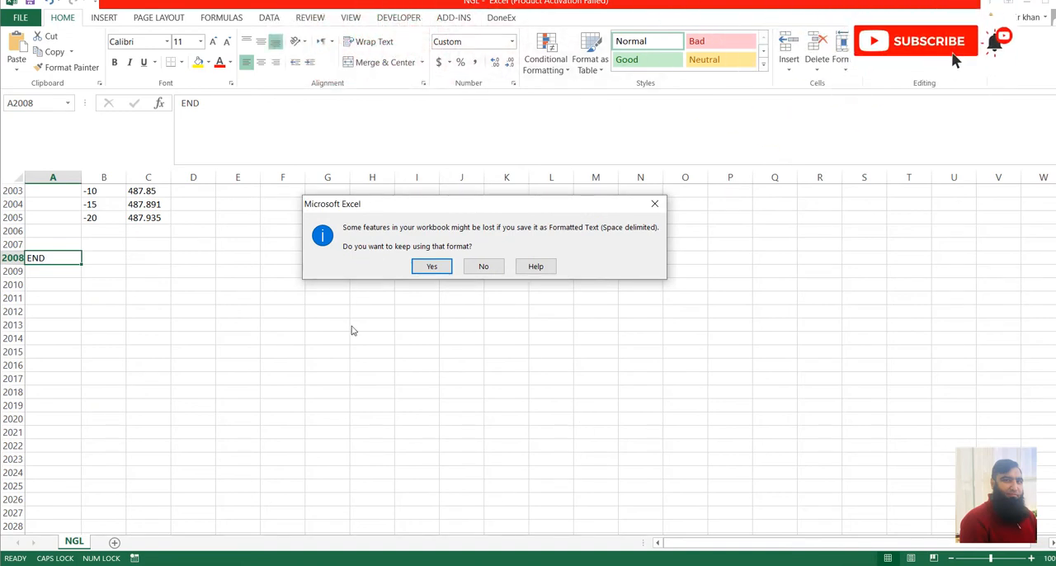
left_click(431, 267)
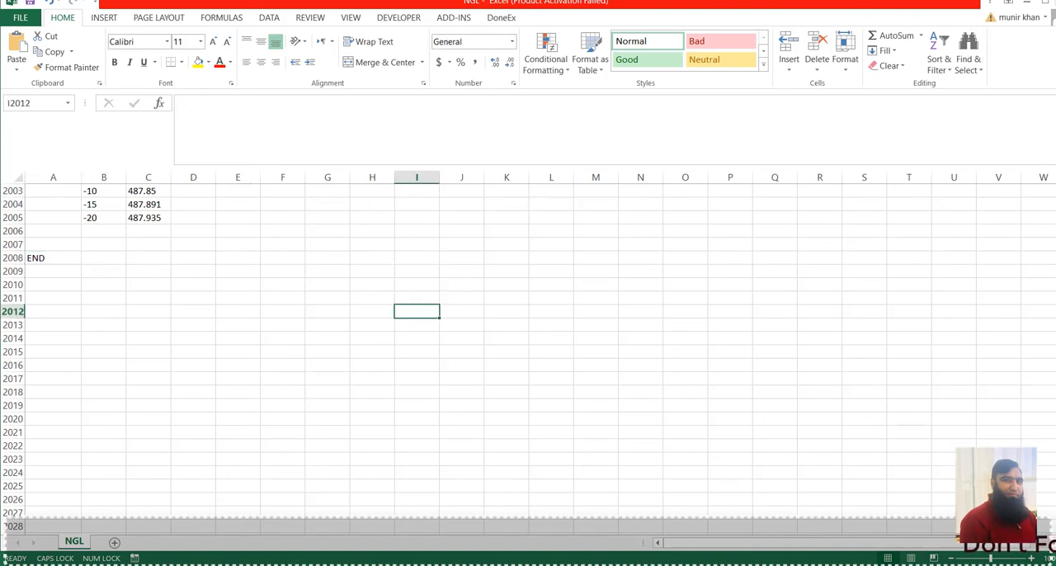
Close the NGL.prn workbook without saving any further changes.
left_click(1054, 2)
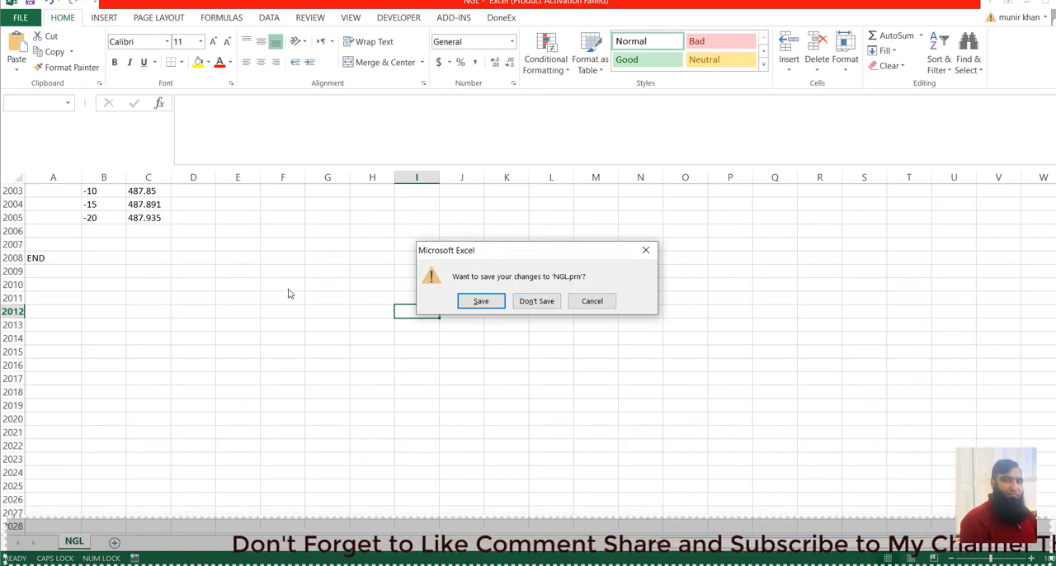
left_click(535, 302)
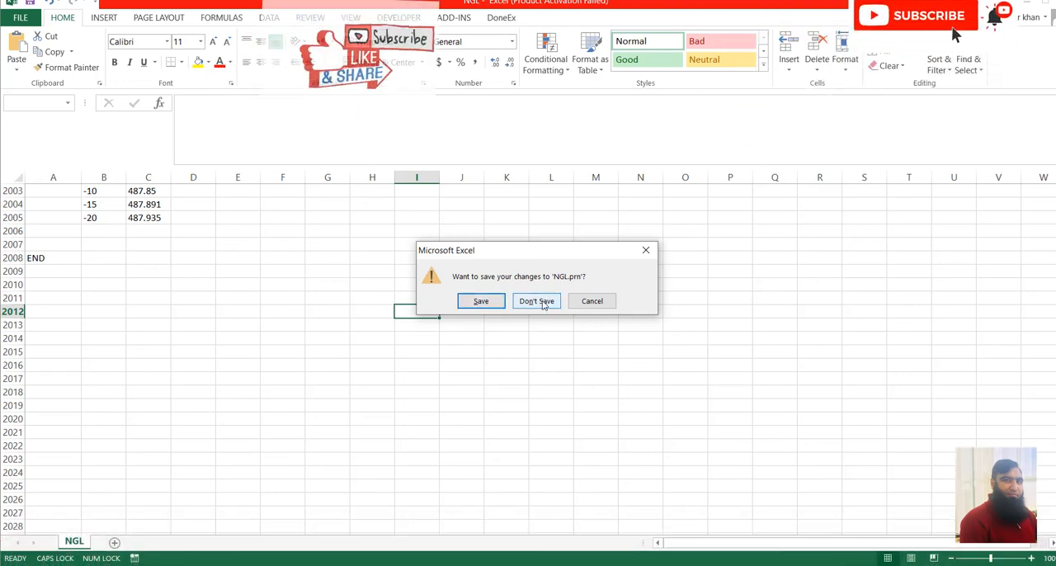
left_click(537, 301)
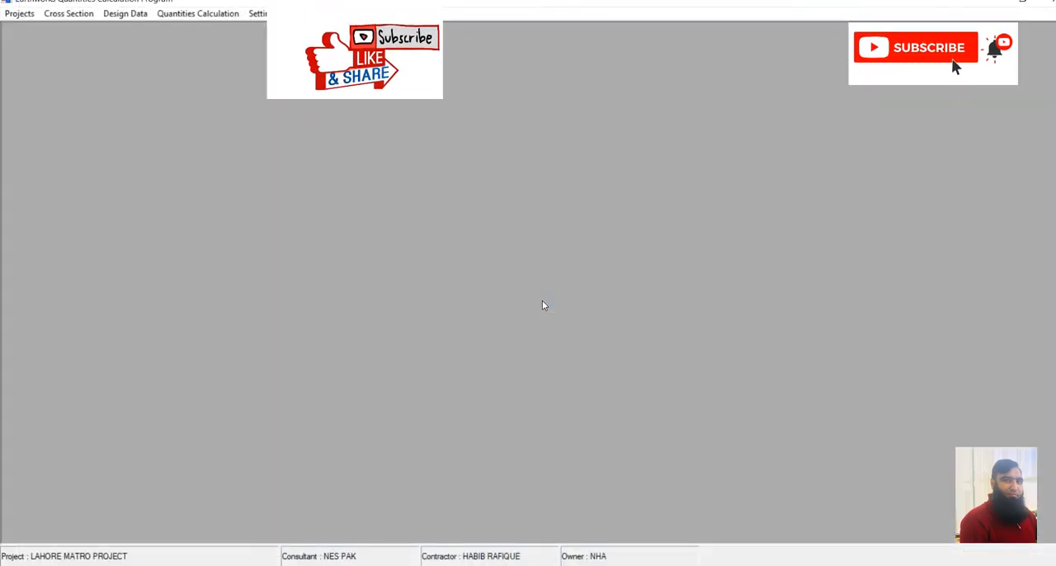
Start a ground data import in the Earthworks Quantities Calculation Program and browse to erth work, erth - .30, cl link 215, listing All Files.
left_click(77, 15)
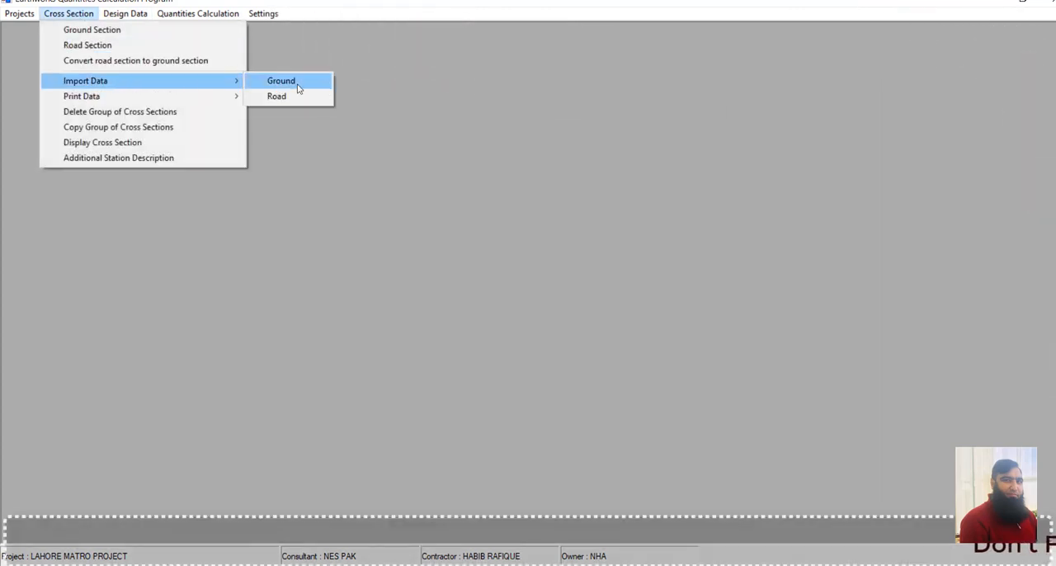
left_click(297, 83)
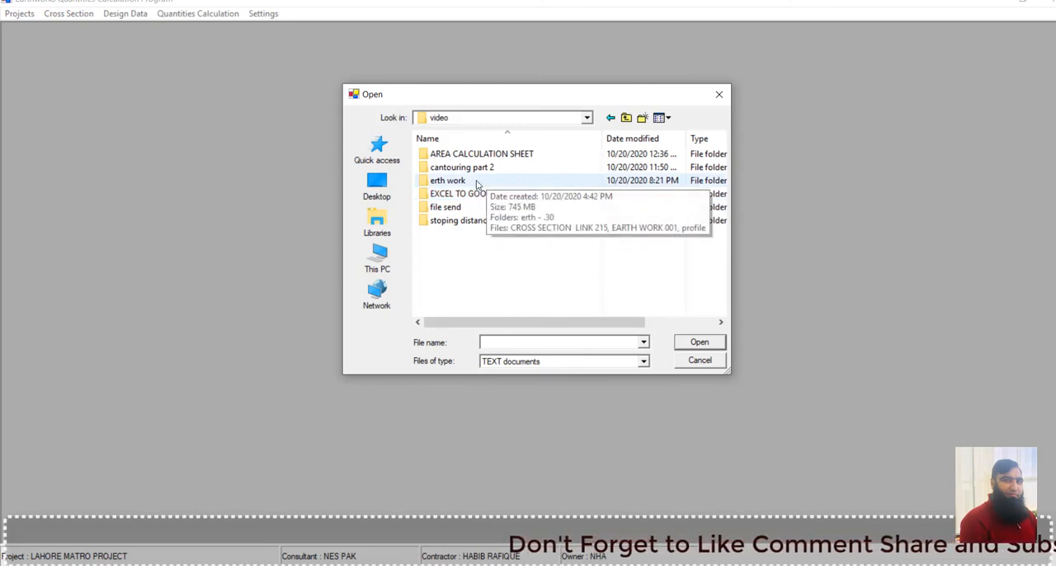
double_click(476, 182)
left_click(458, 156)
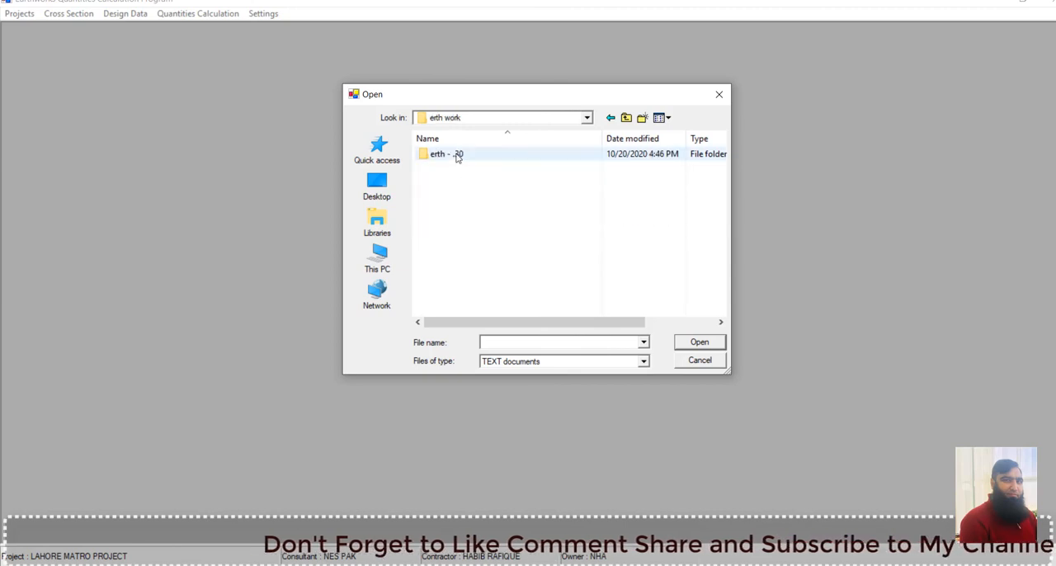
double_click(459, 156)
double_click(456, 155)
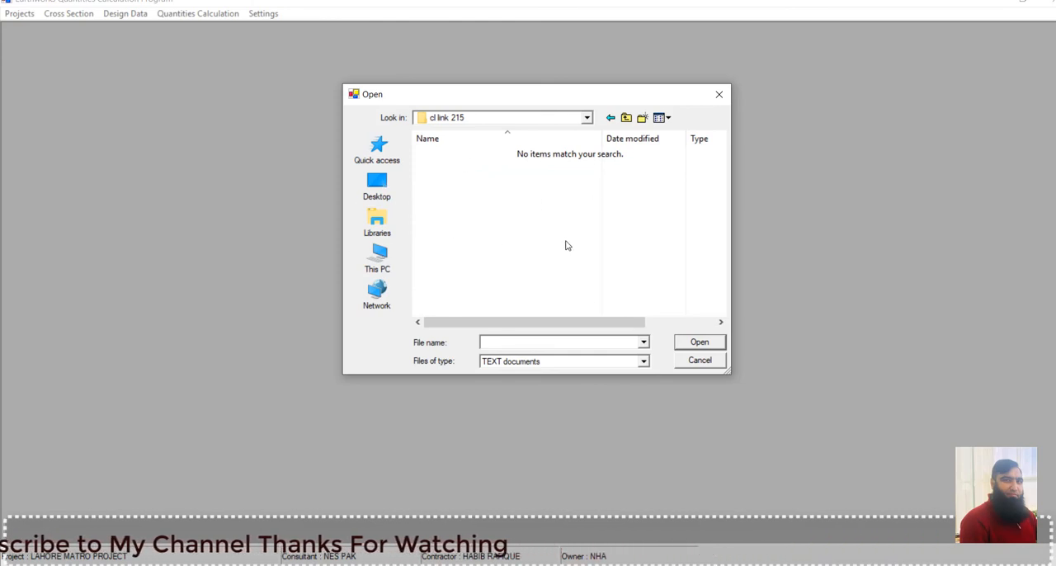
left_click(642, 360)
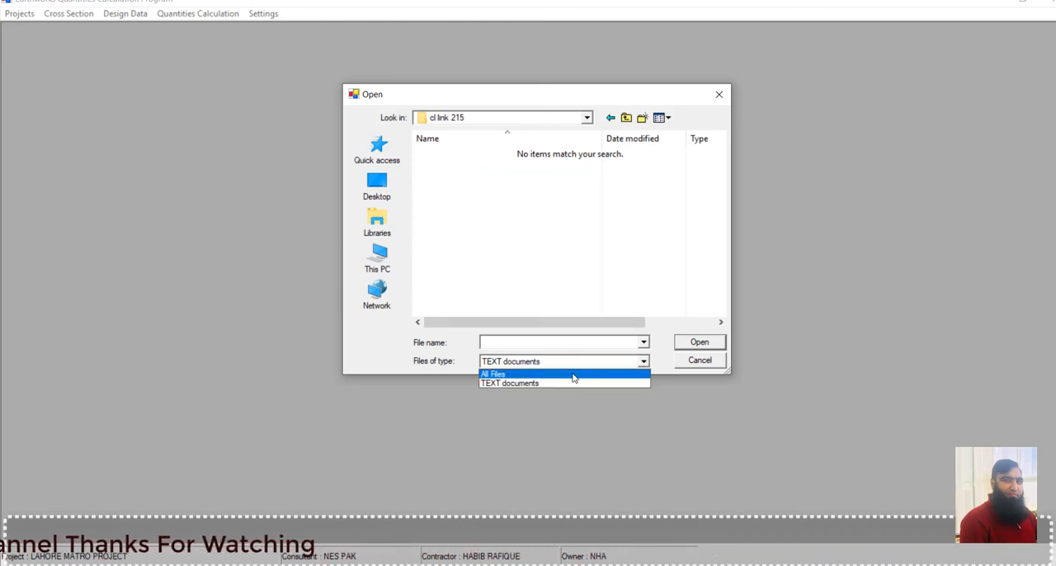
left_click(494, 374)
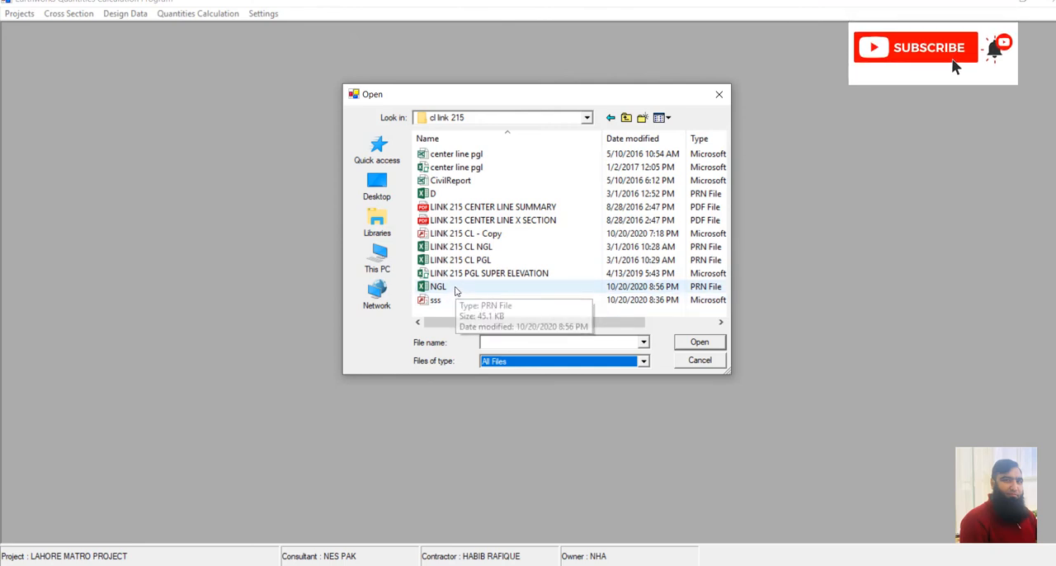
Import the ground cross sections from the NGL PRN file, replacing the existing data for all stations.
left_click(456, 291)
left_click(707, 344)
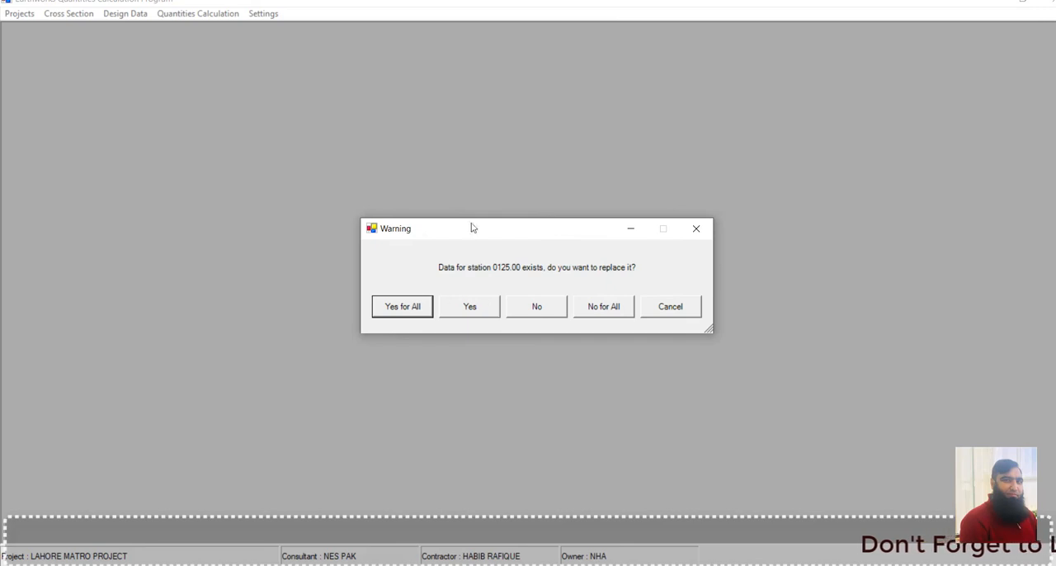
left_click_drag(507, 239, 524, 69)
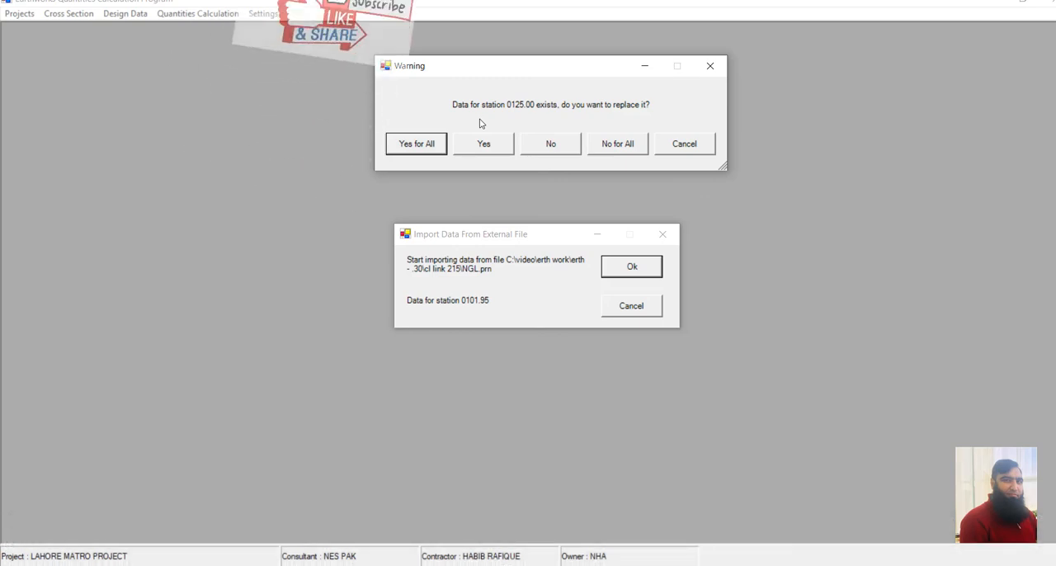
left_click(426, 146)
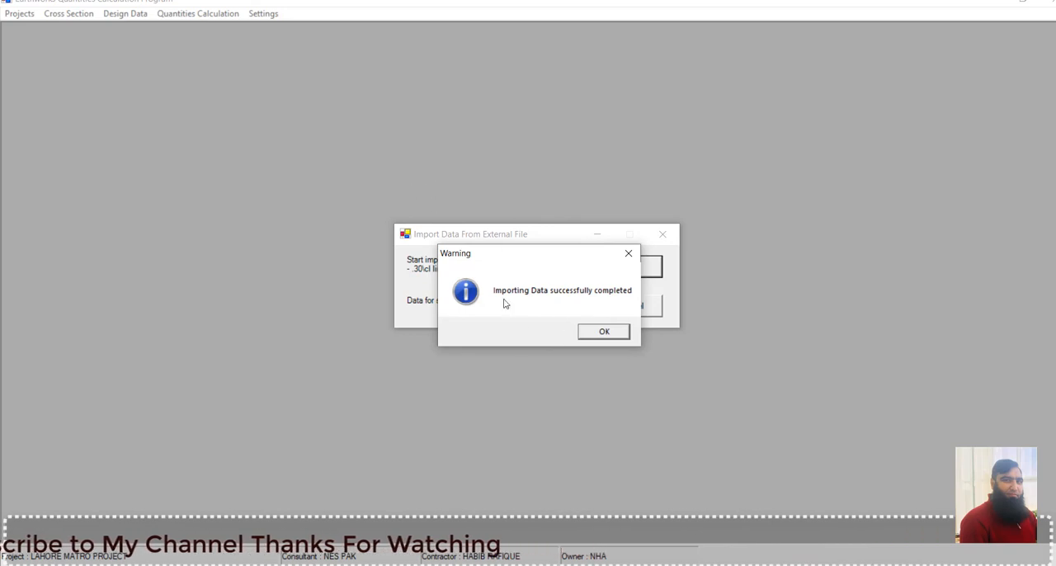
left_click(604, 332)
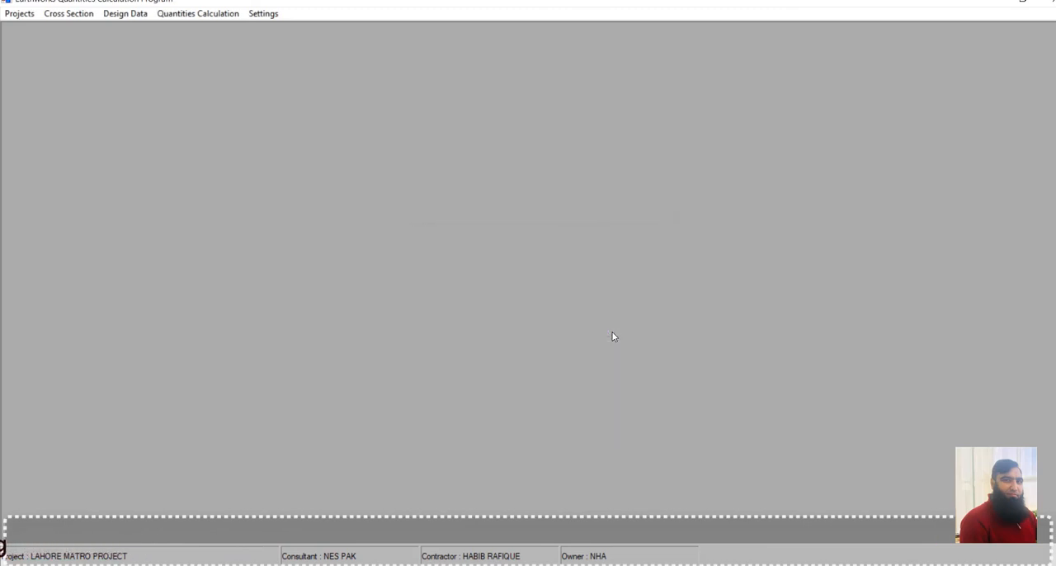
Open the ground cross section points, go to the first record and draw the section for station 45475.
left_click(82, 15)
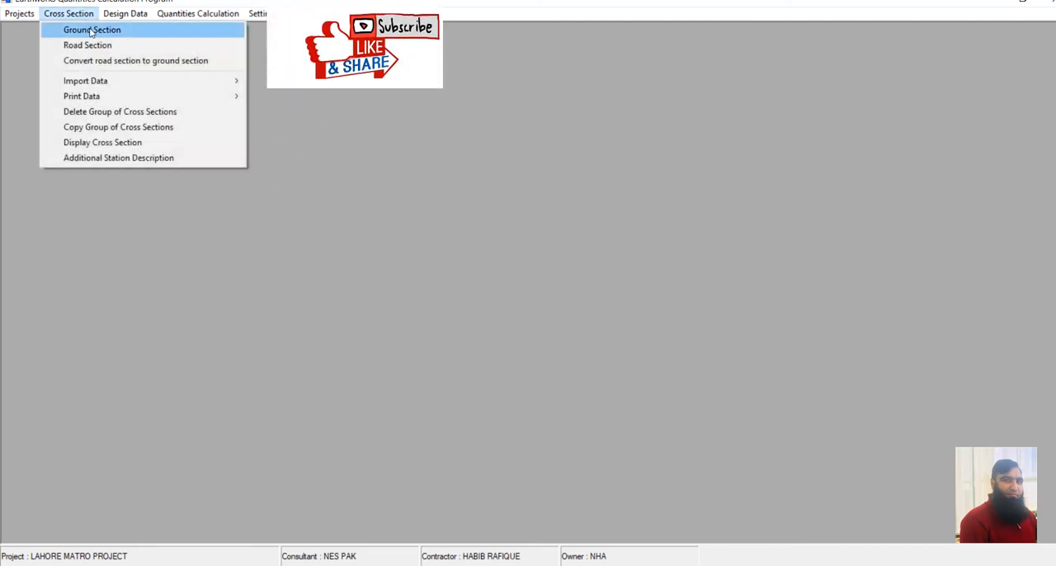
left_click(92, 31)
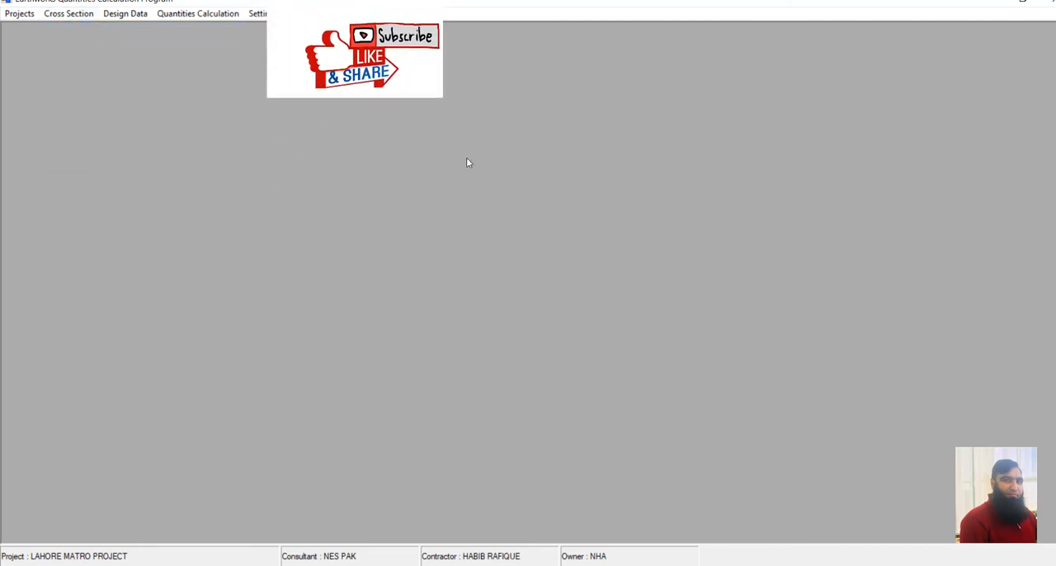
left_click(487, 132)
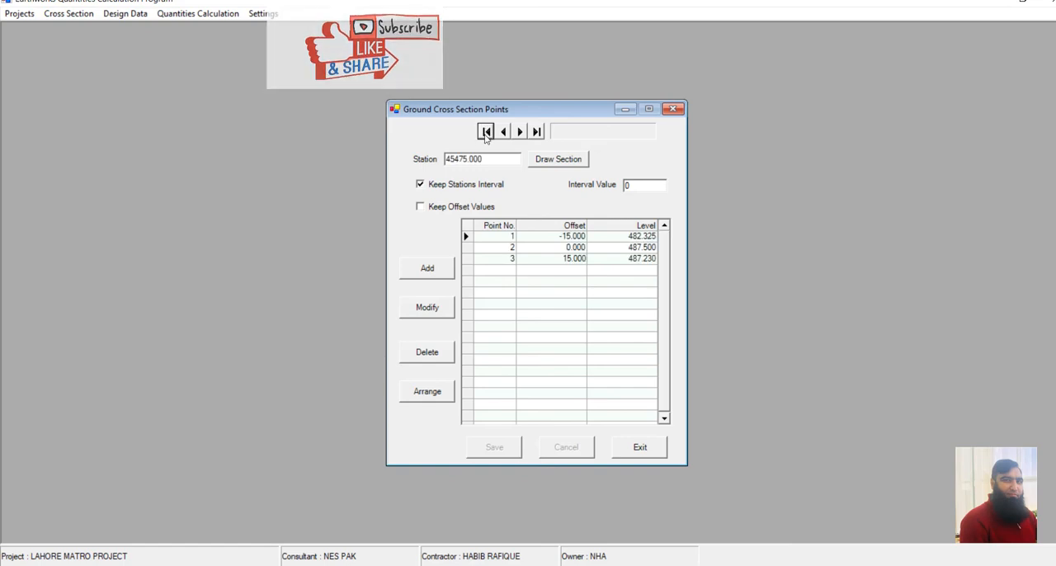
left_click(559, 159)
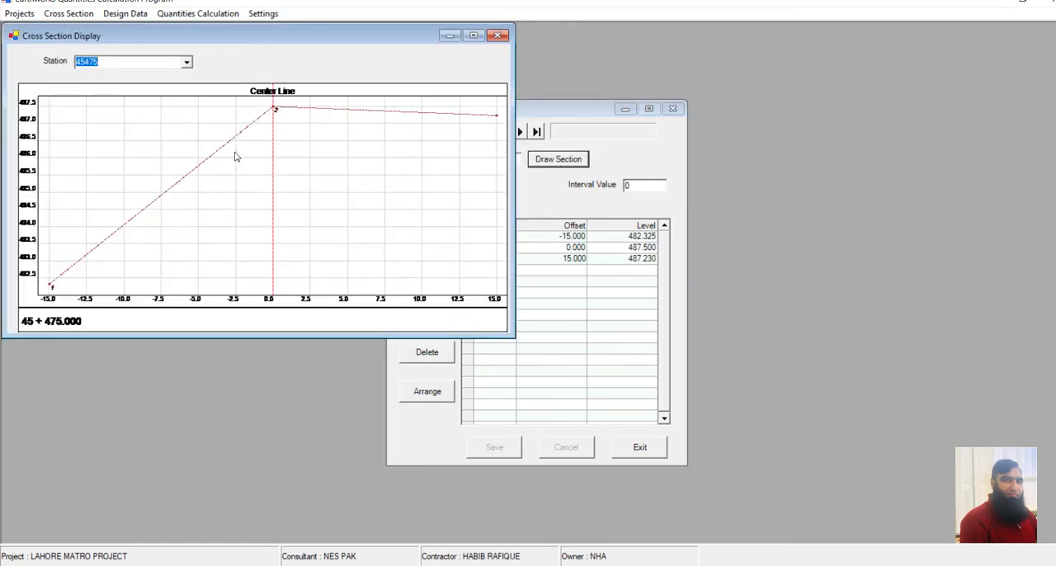
Examine the drawn cross sections station by station from 4516.33 down to 4300.
key("Down")
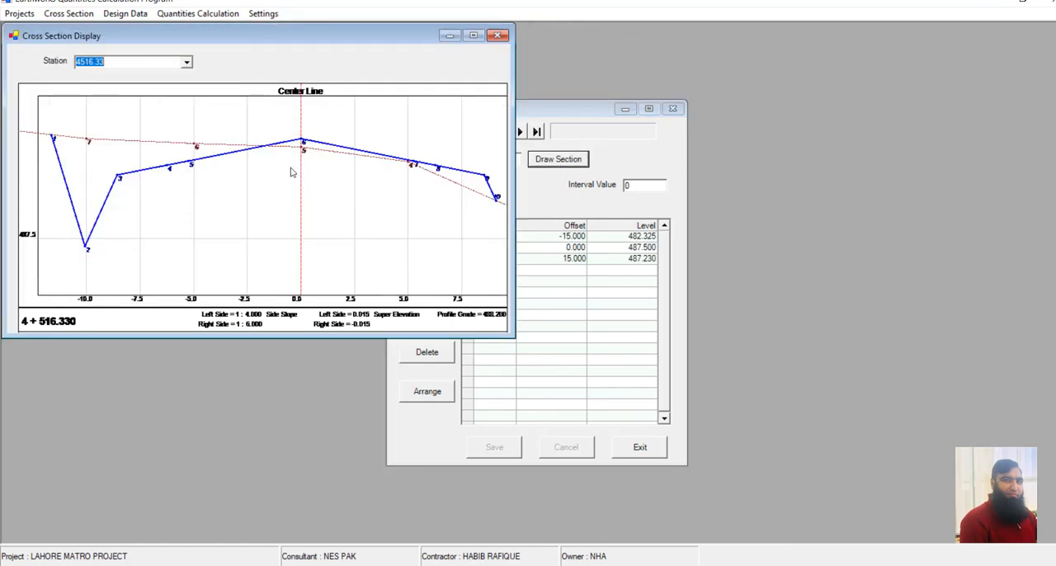
key("Down")
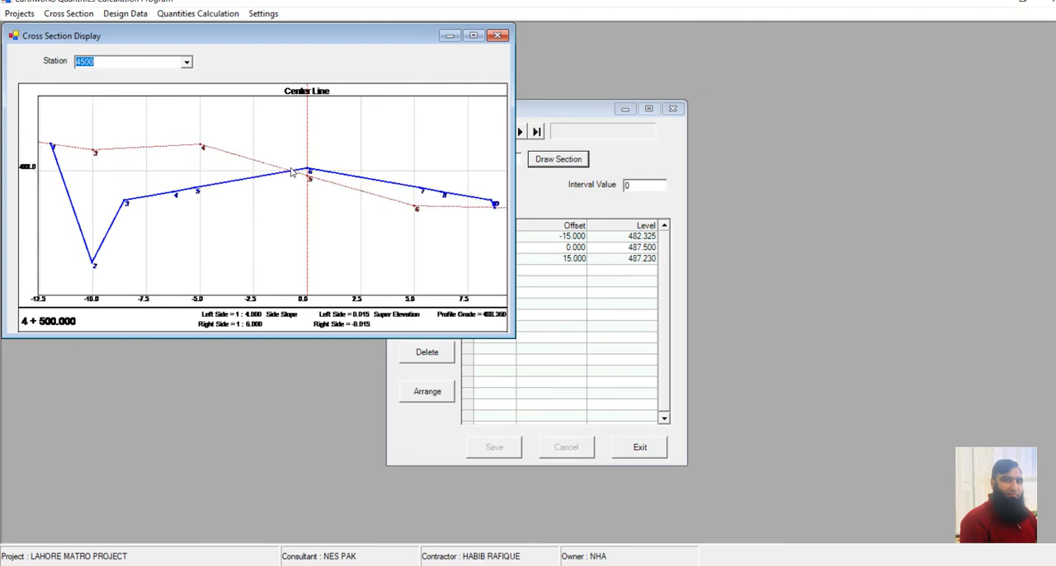
key("Down")
key("Down")
key("Down")
key("Down")
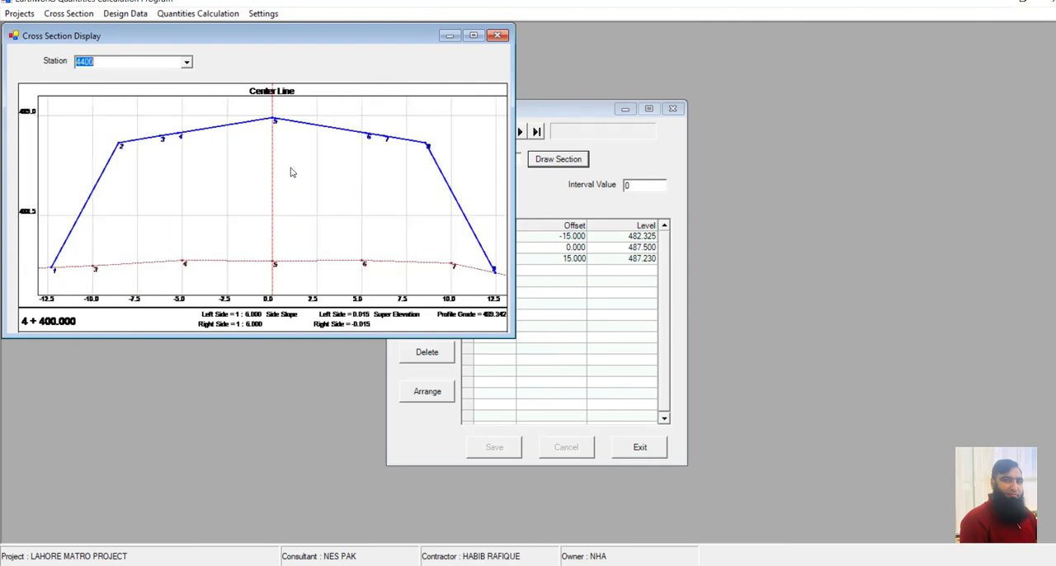
key("Down")
key("Down")
key("Down")
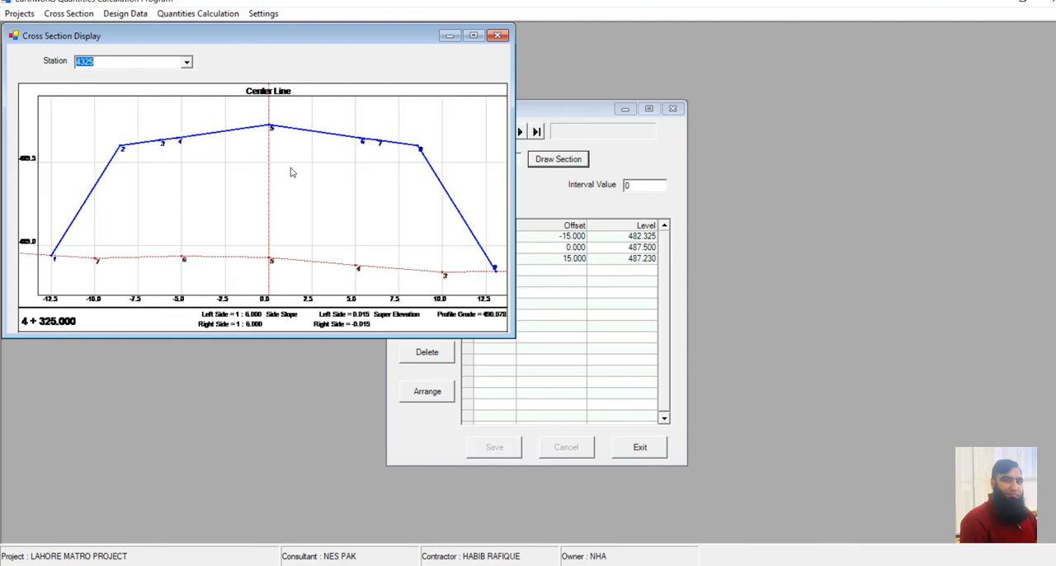
key("Down")
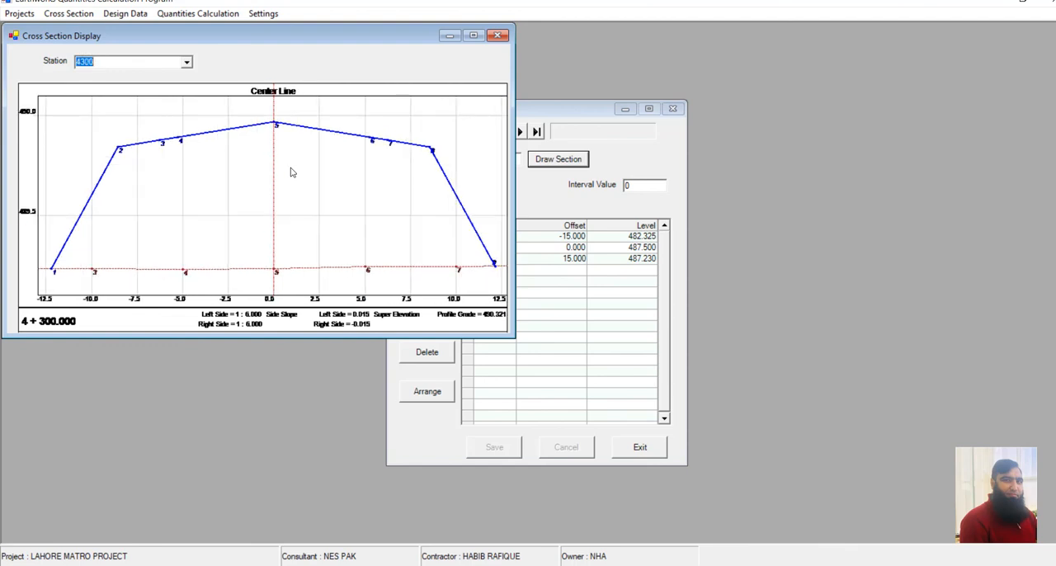